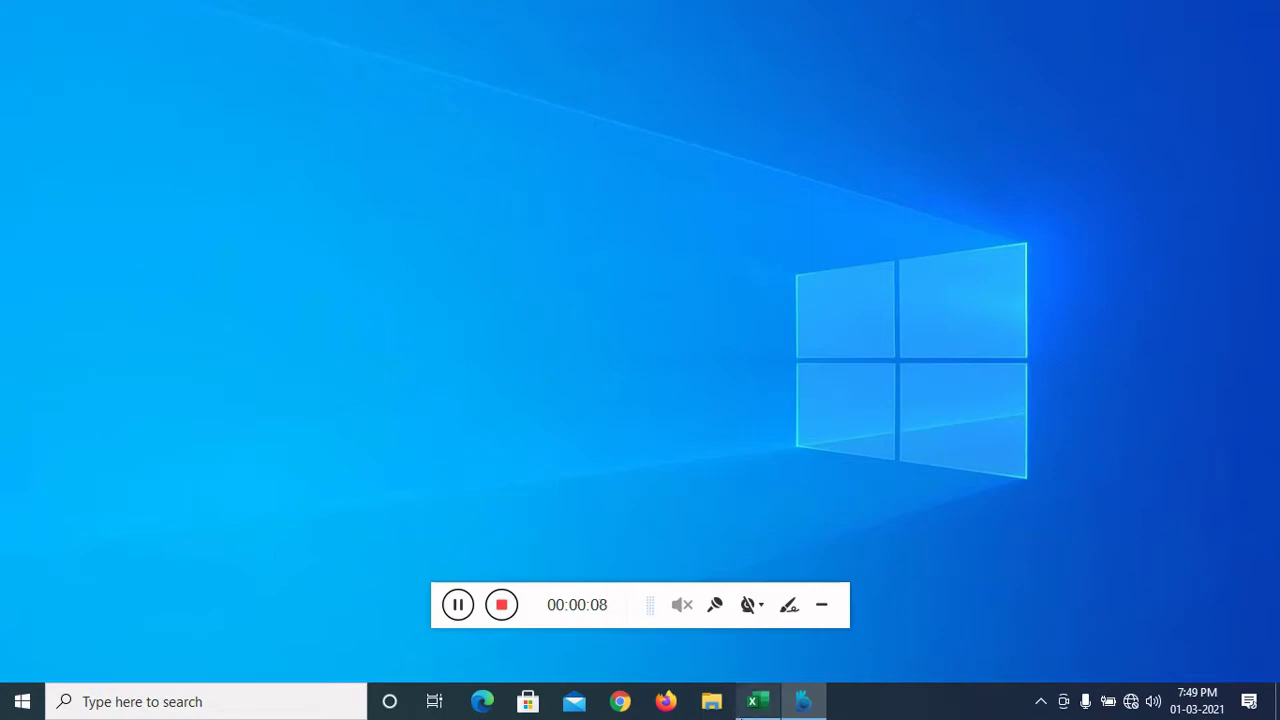
# Step: Bring the Book1 workbook window to the front in Excel
pyautogui.click(757, 701)
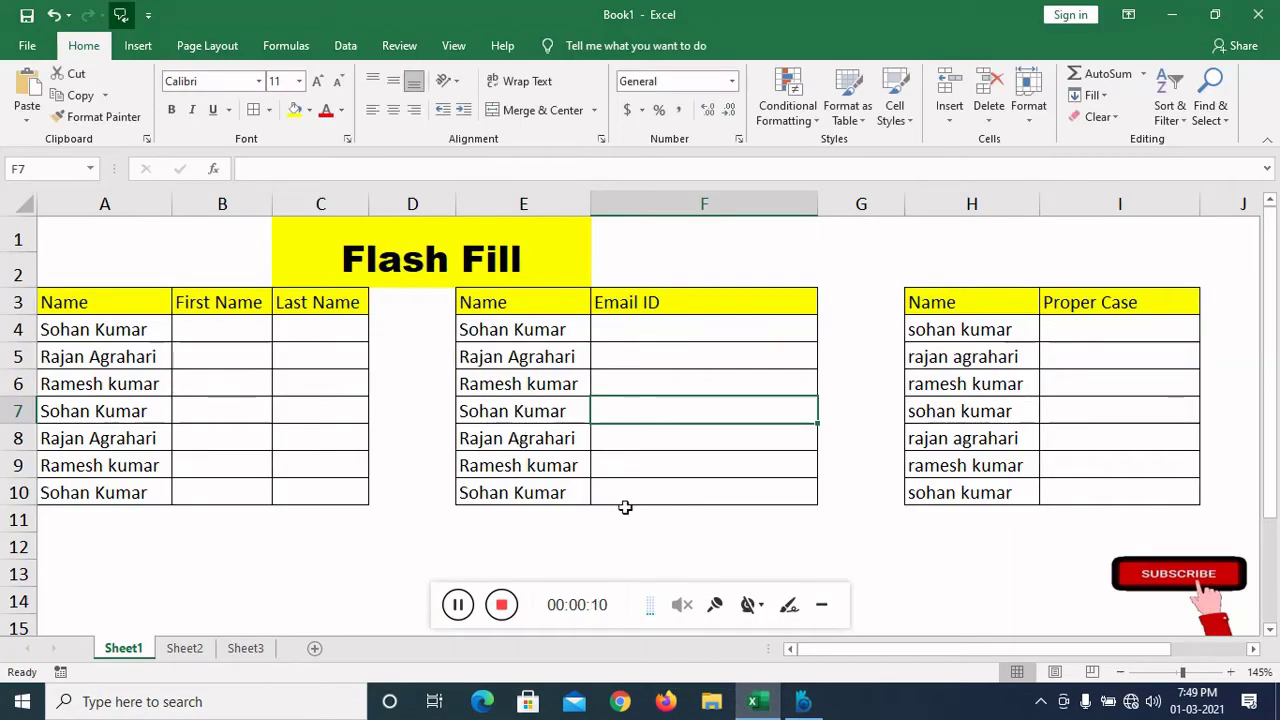
pyautogui.click(826, 606)
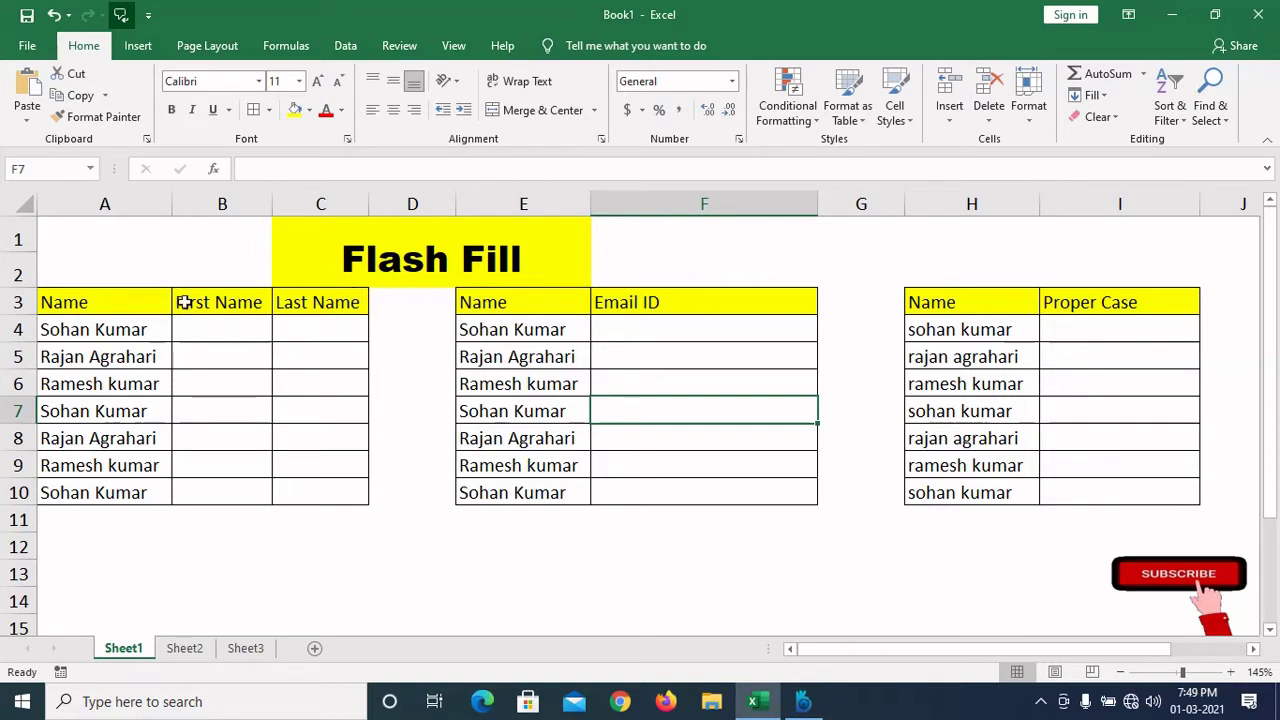
pyautogui.moveTo(128, 309)
pyautogui.mouseDown()
pyautogui.moveTo(296, 315)
pyautogui.moveTo(321, 485)
pyautogui.mouseUp()
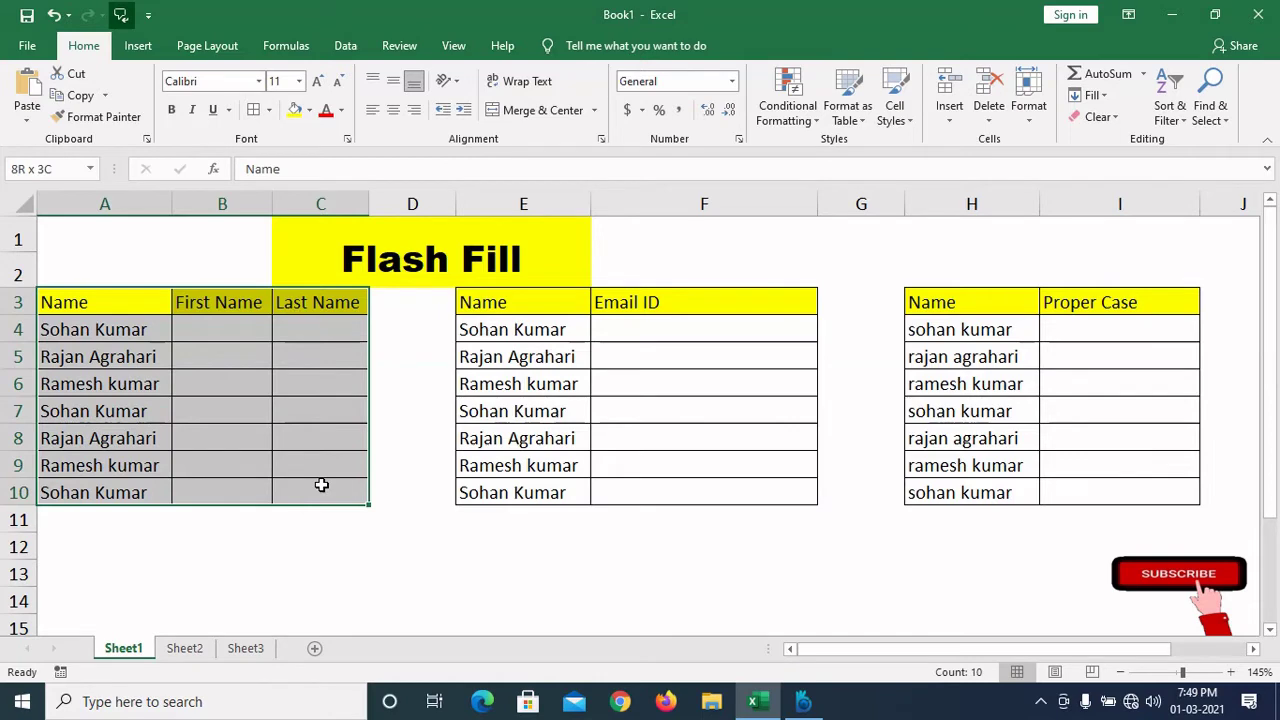
pyautogui.click(300, 313)
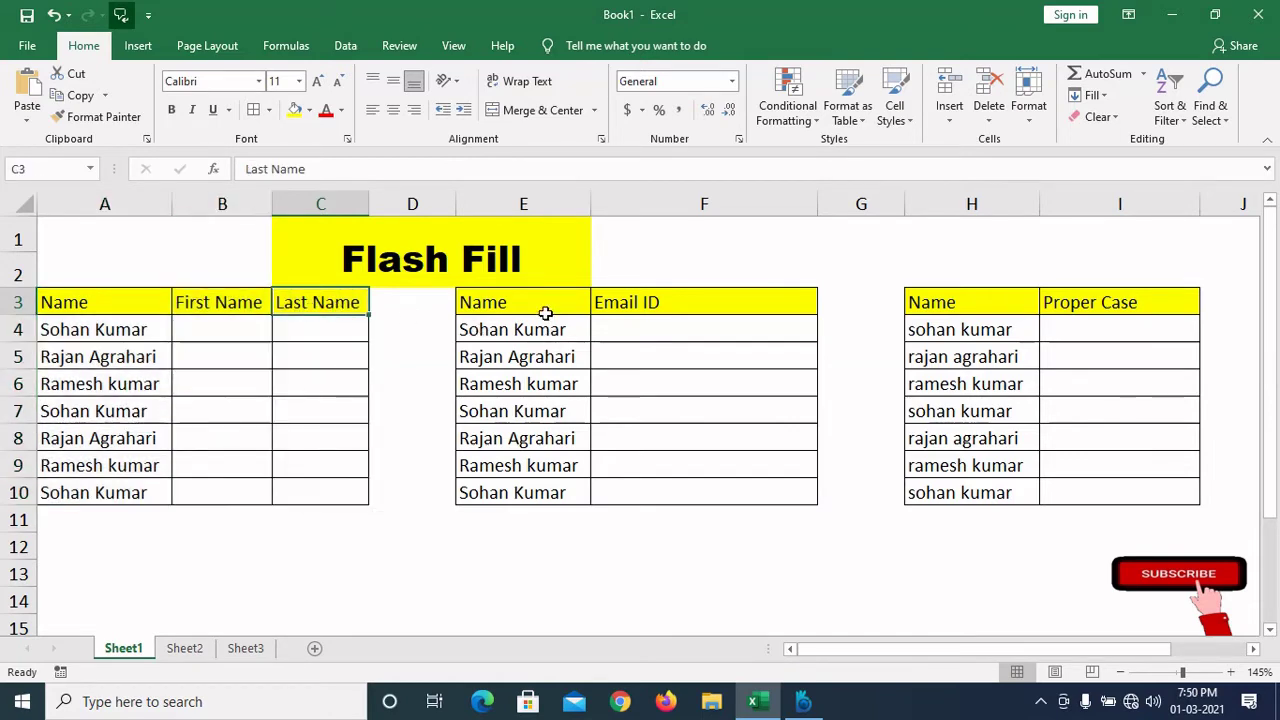
pyautogui.moveTo(545, 313); pyautogui.dragTo(548, 440)
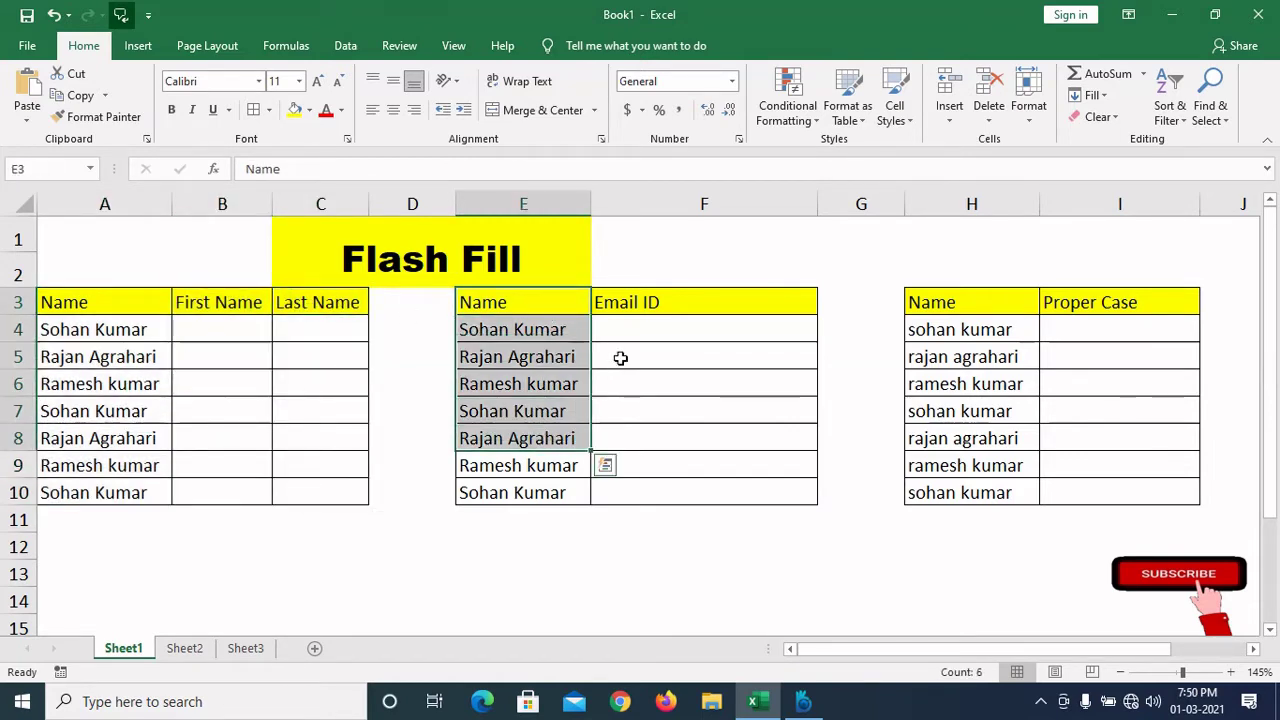
pyautogui.moveTo(645, 305); pyautogui.dragTo(682, 492)
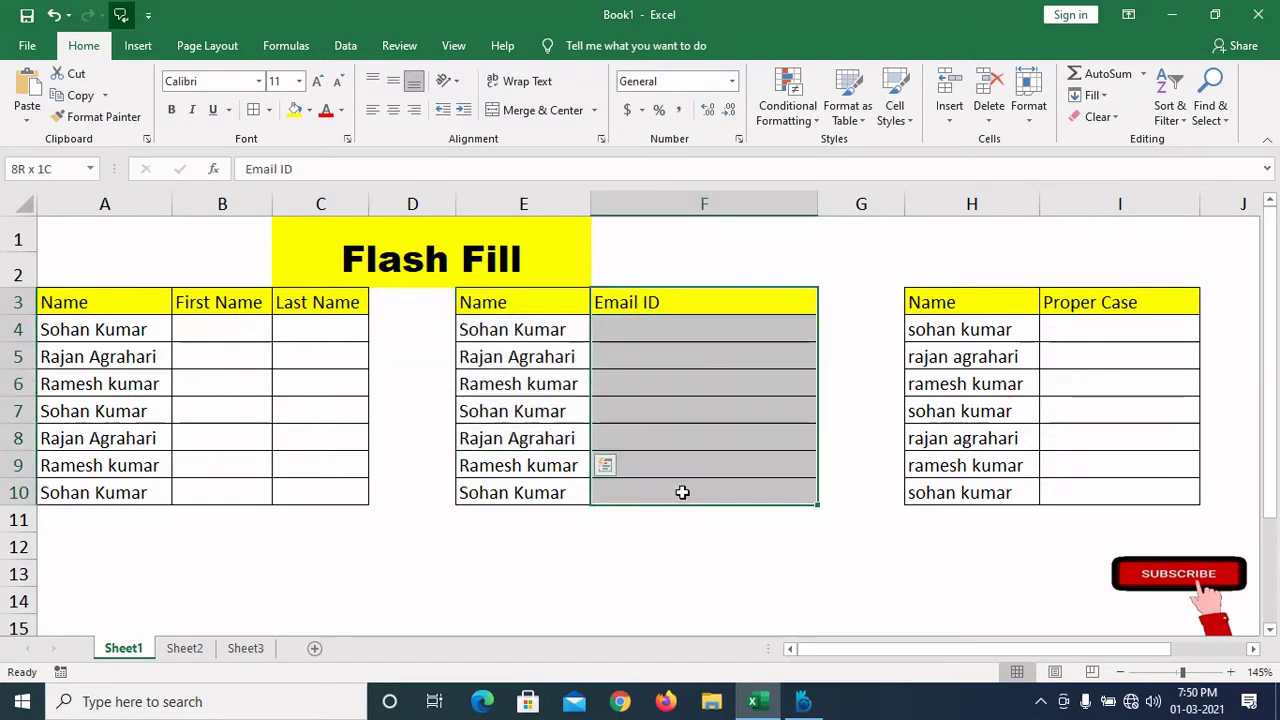
pyautogui.moveTo(996, 308); pyautogui.dragTo(1000, 440)
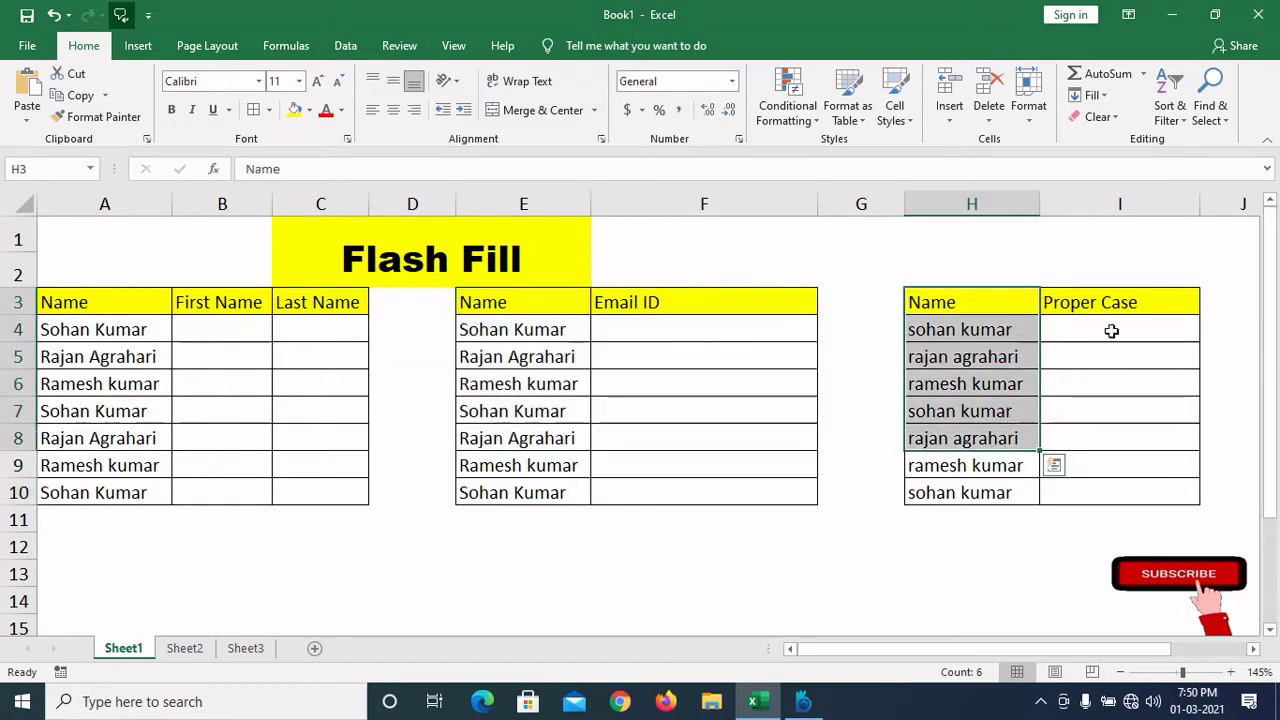
pyautogui.moveTo(1110, 305); pyautogui.dragTo(1116, 481)
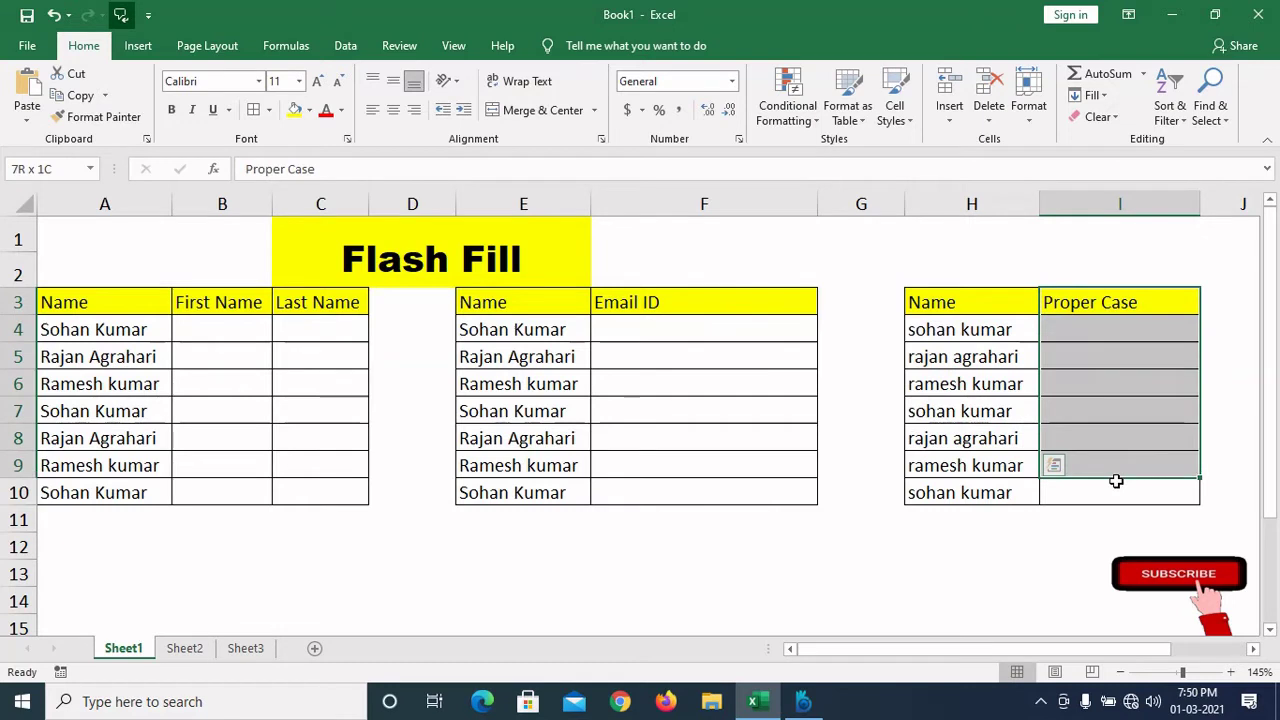
pyautogui.click(234, 340)
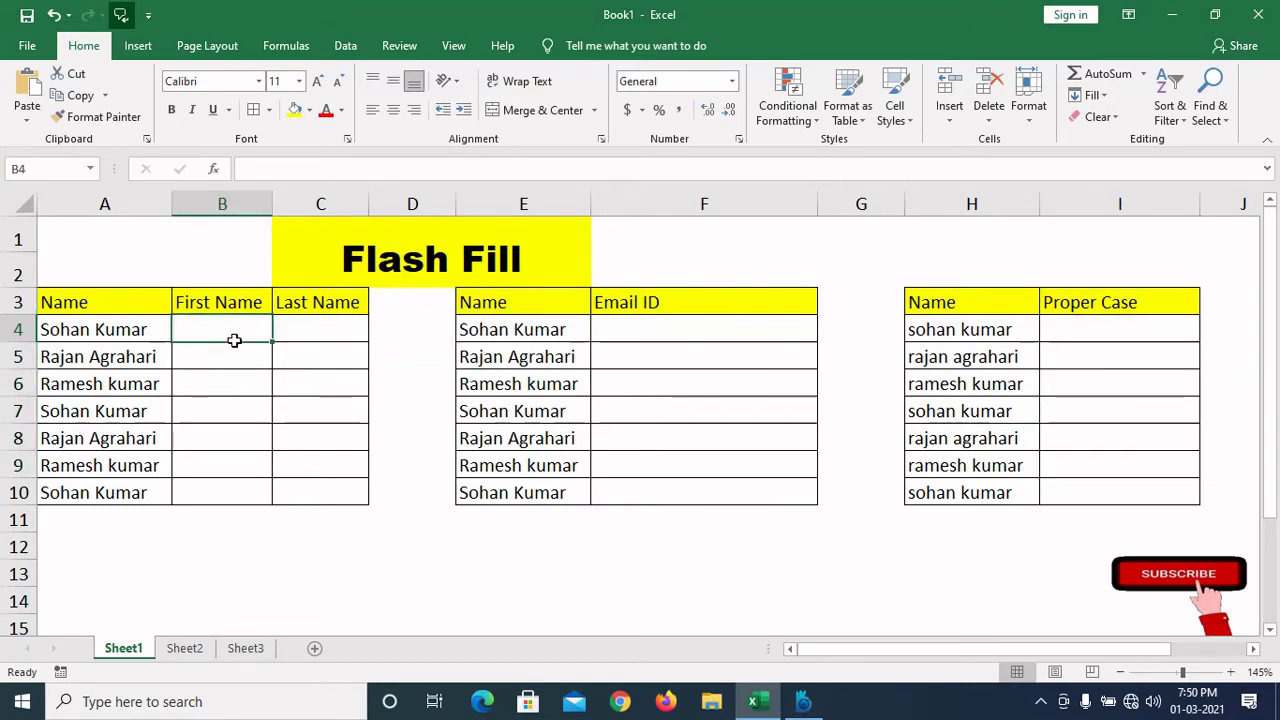
pyautogui.click(1090, 96)
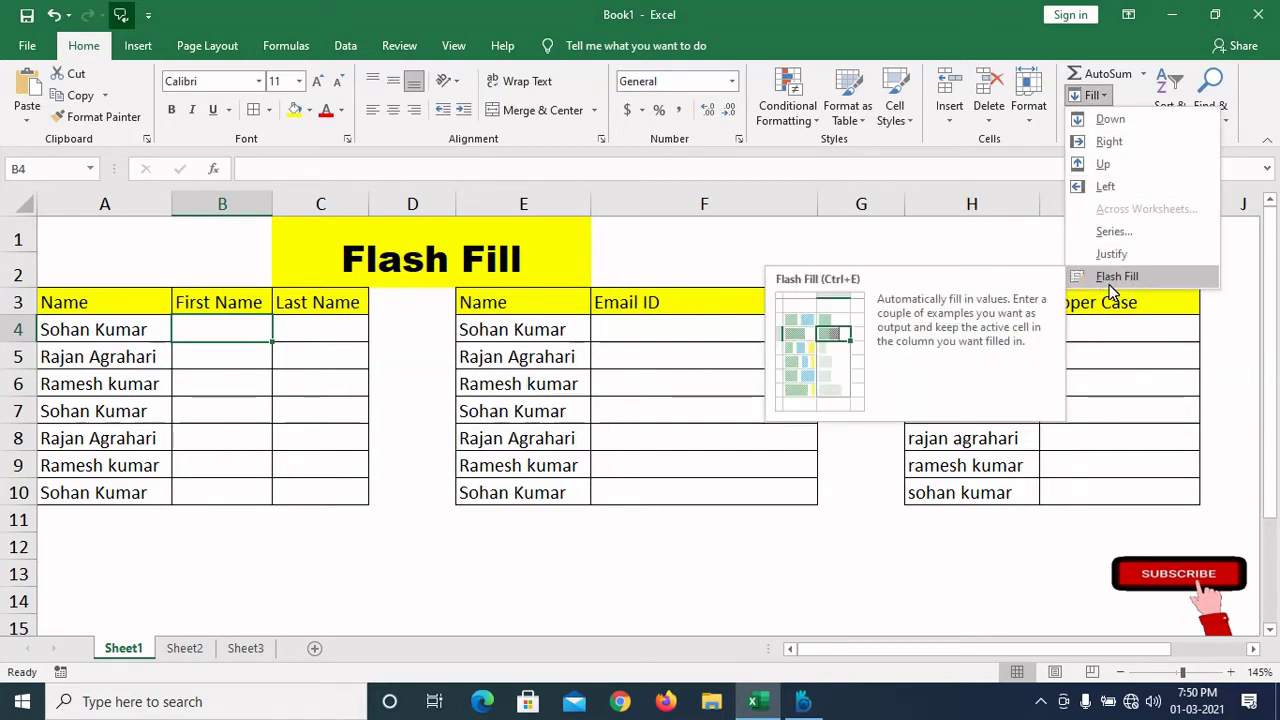
pyautogui.click(257, 387)
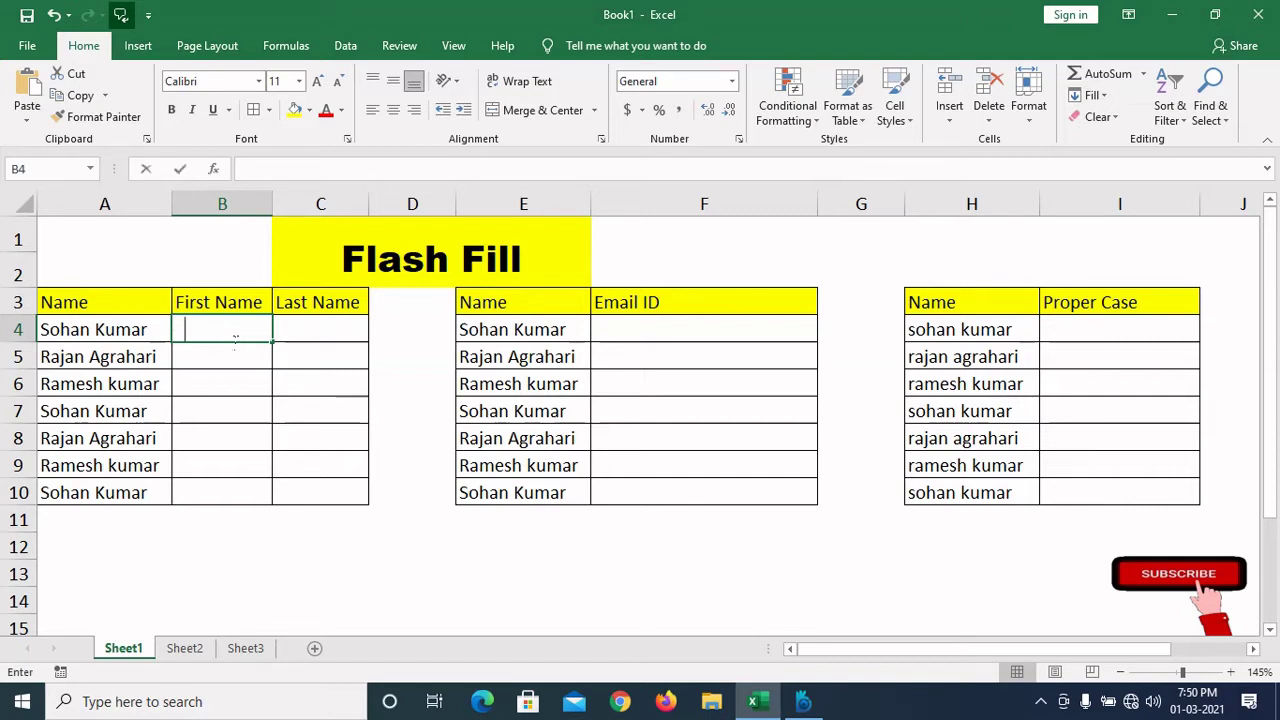
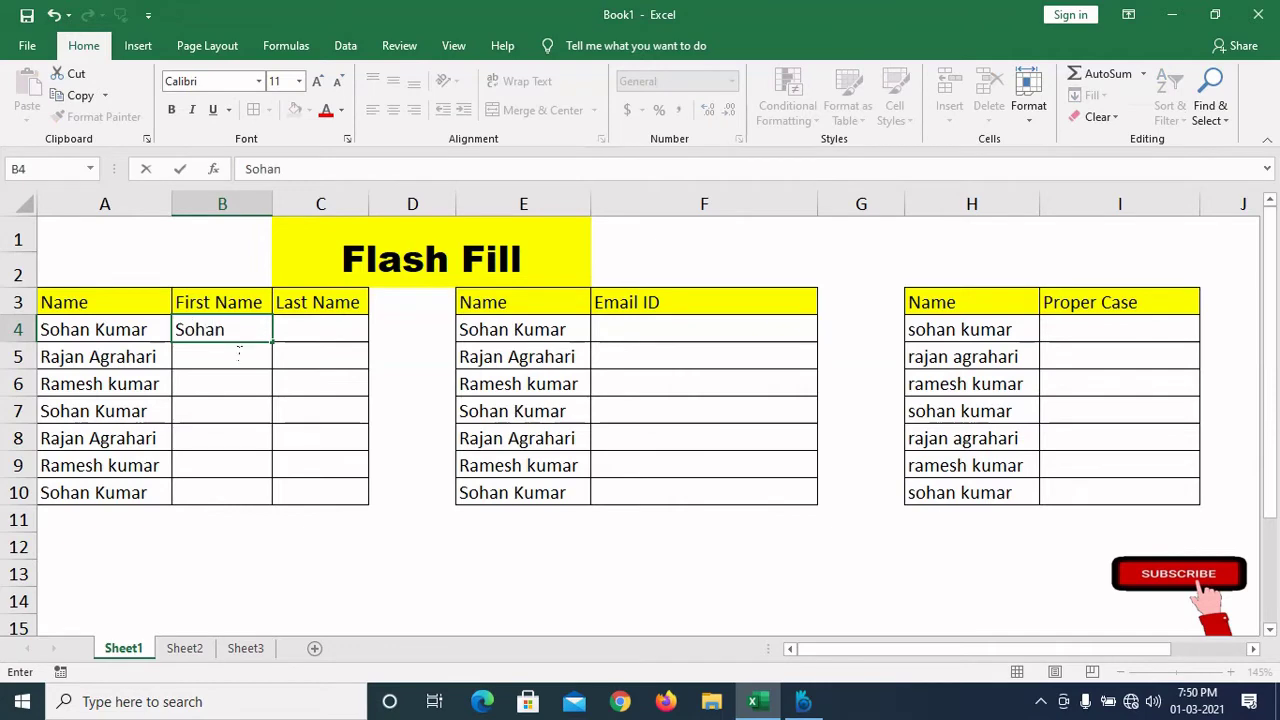
# Step: Enter the first person's first name in B4 and Flash Fill first names through B10
pyautogui.press('Return')
pyautogui.moveTo(246, 331); pyautogui.dragTo(251, 499)
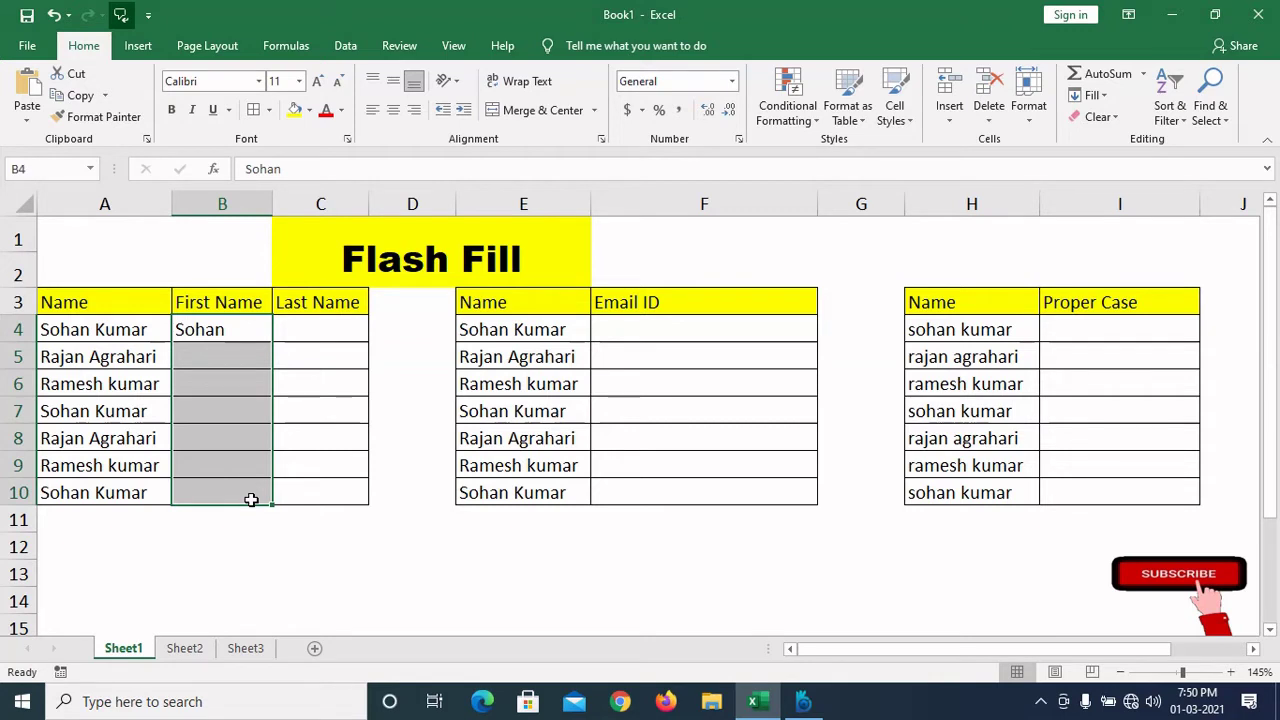
pyautogui.hotkey('ctrl', 'e')
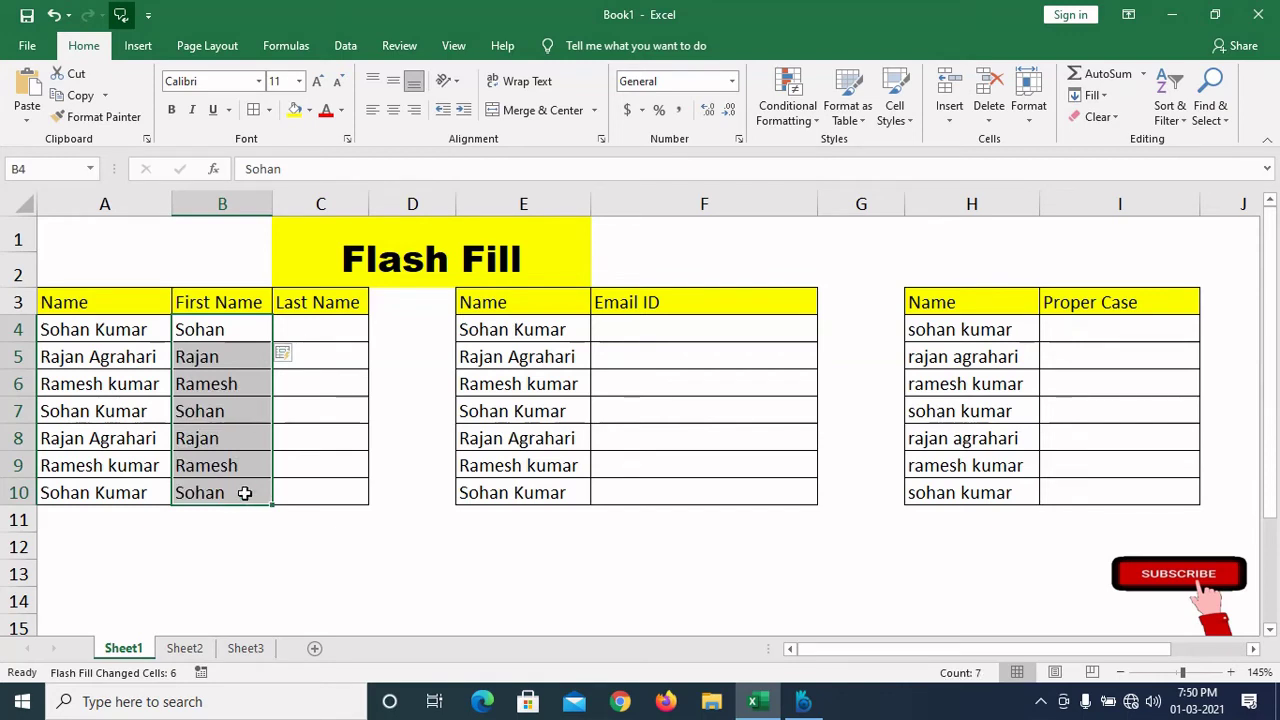
pyautogui.click(340, 338)
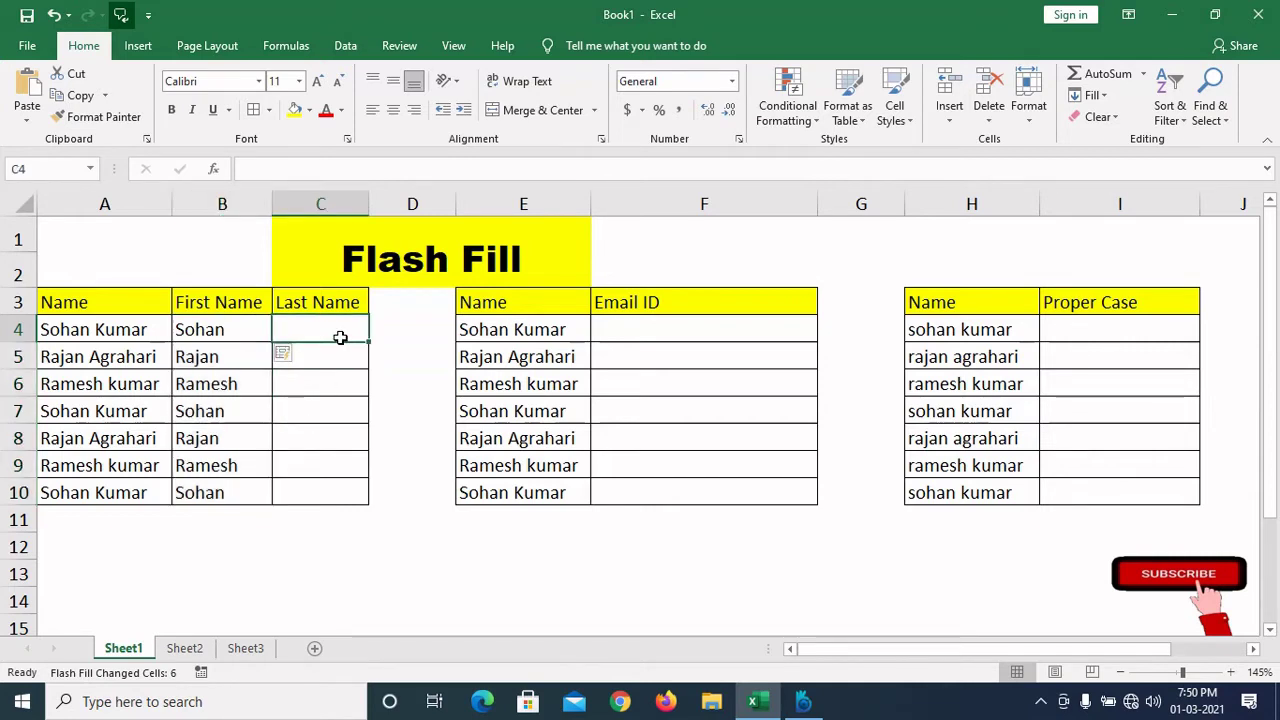
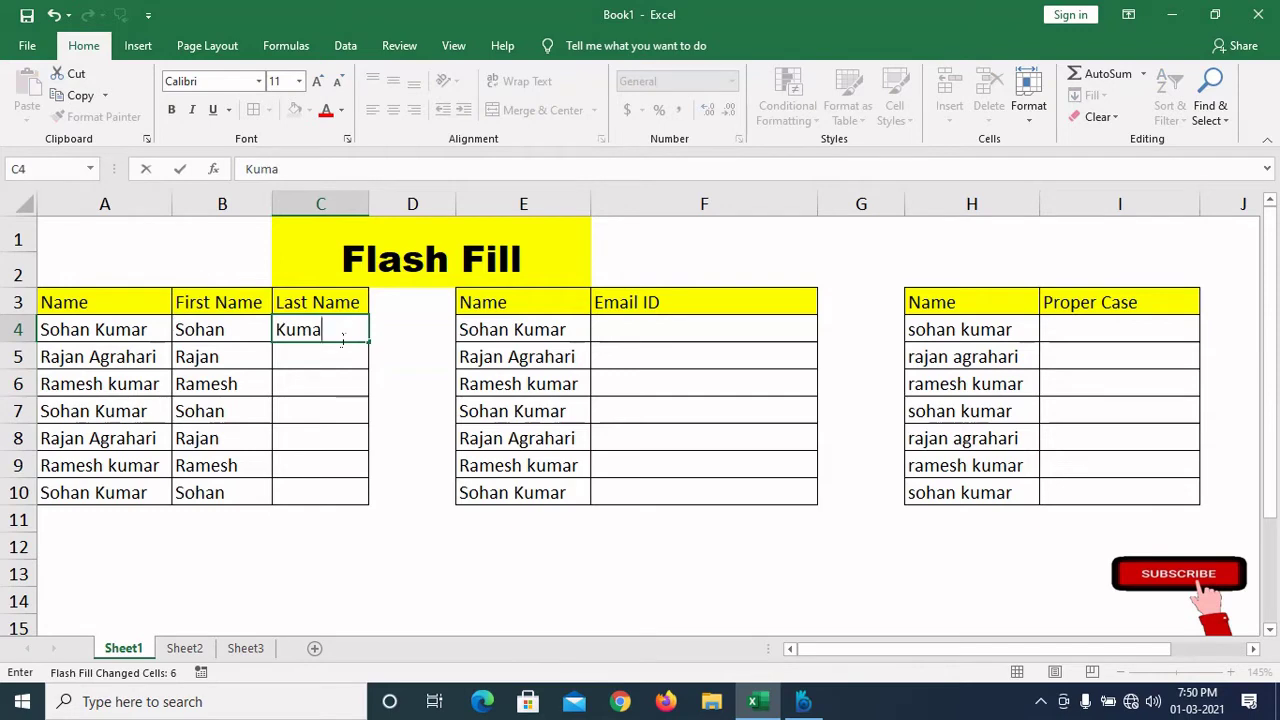
# Step: Enter the first person's surname in C4 and Flash Fill surnames through C10
pyautogui.click(338, 383)
pyautogui.moveTo(338, 329); pyautogui.dragTo(340, 492)
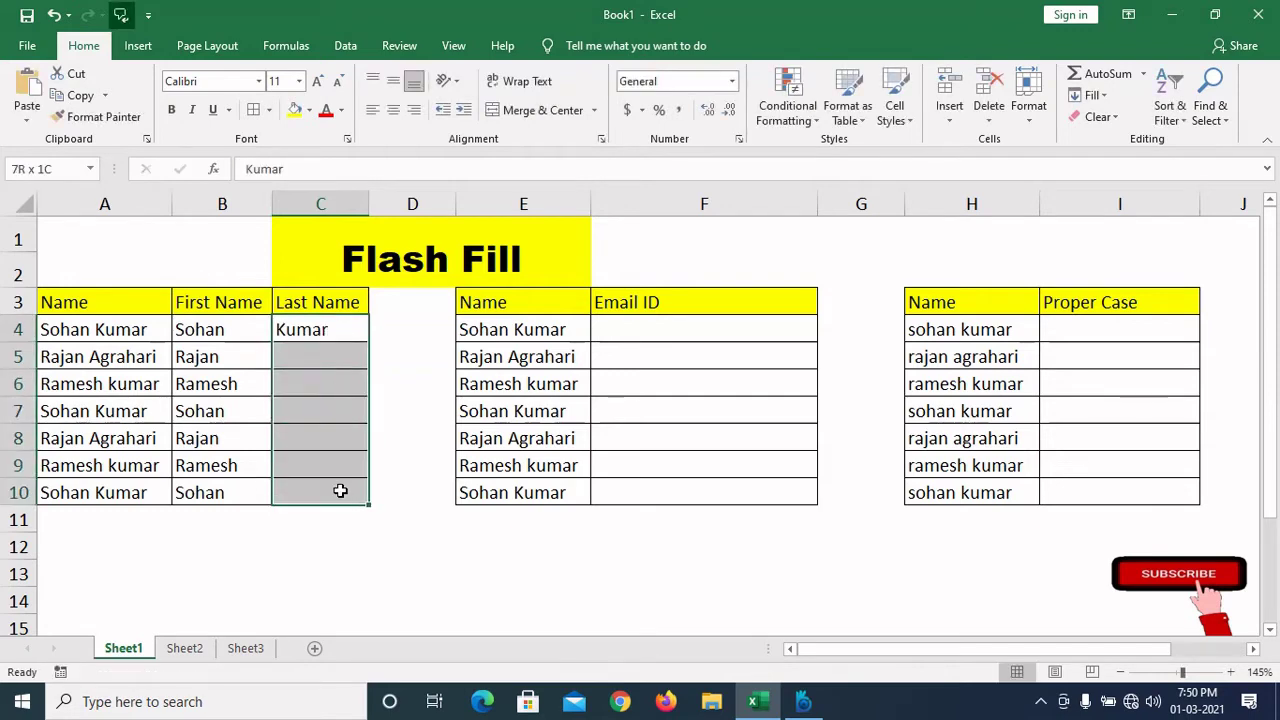
pyautogui.hotkey('ctrl', 'e')
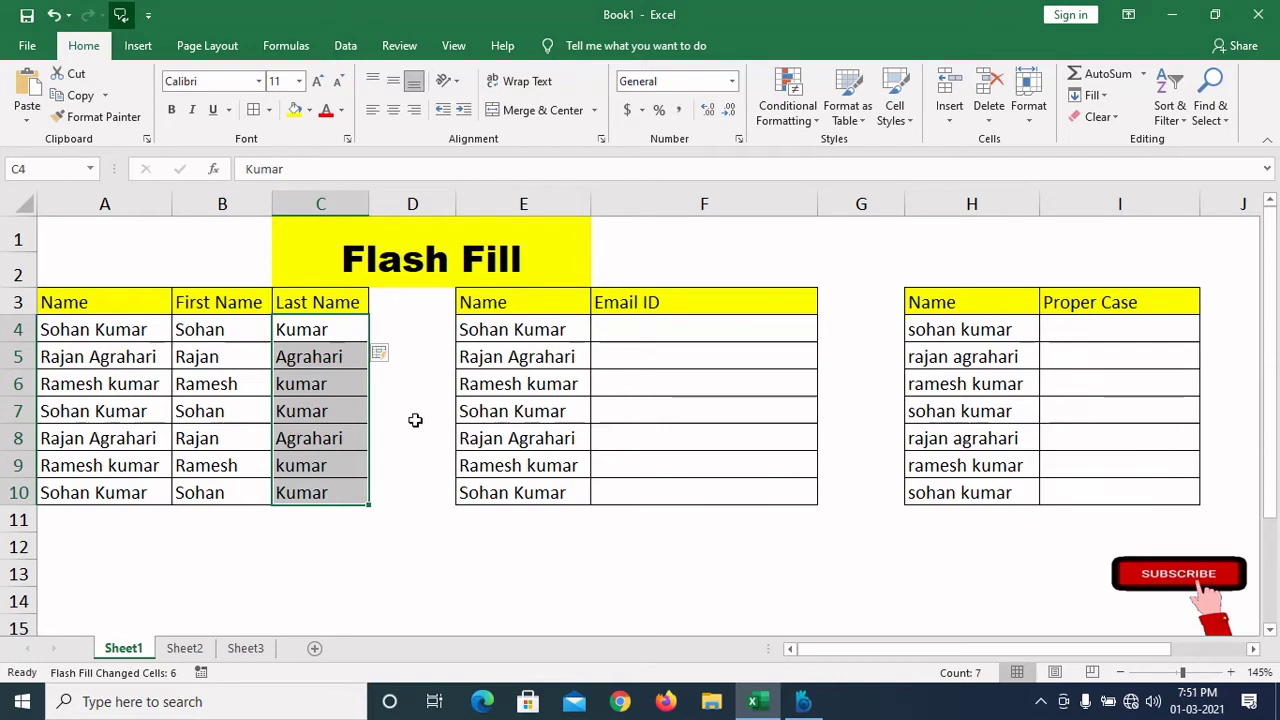
pyautogui.click(669, 335)
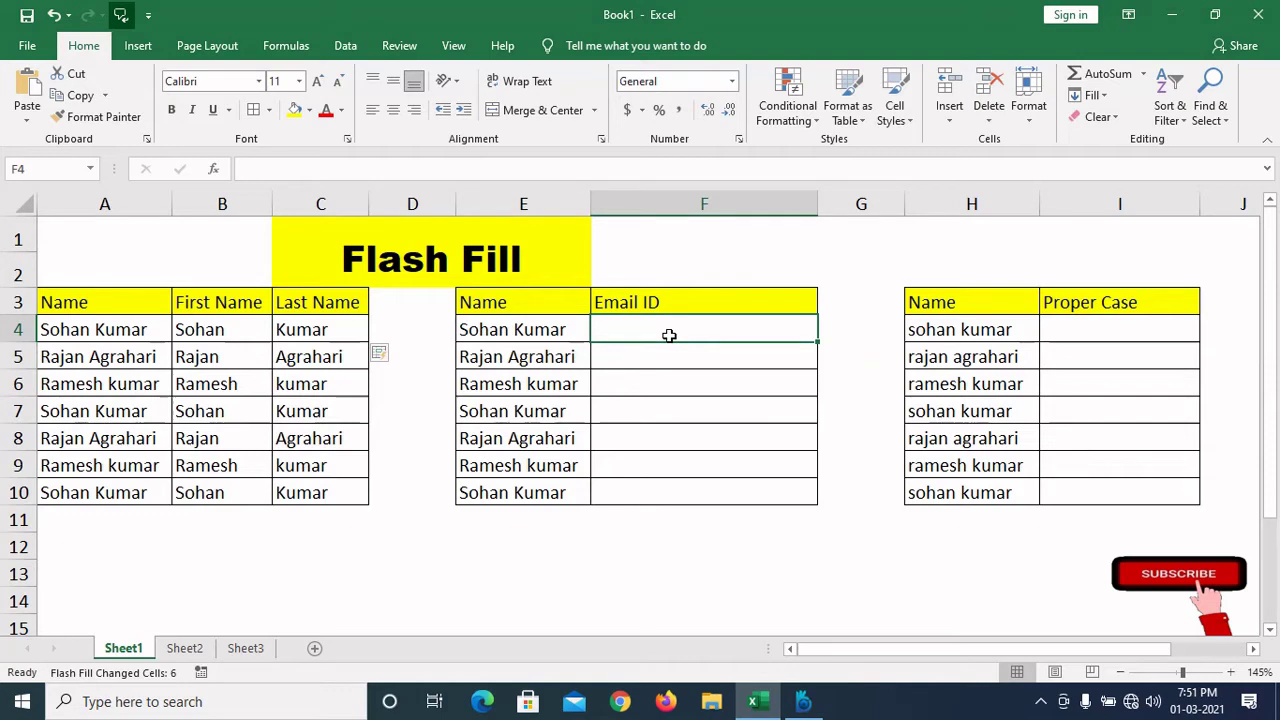
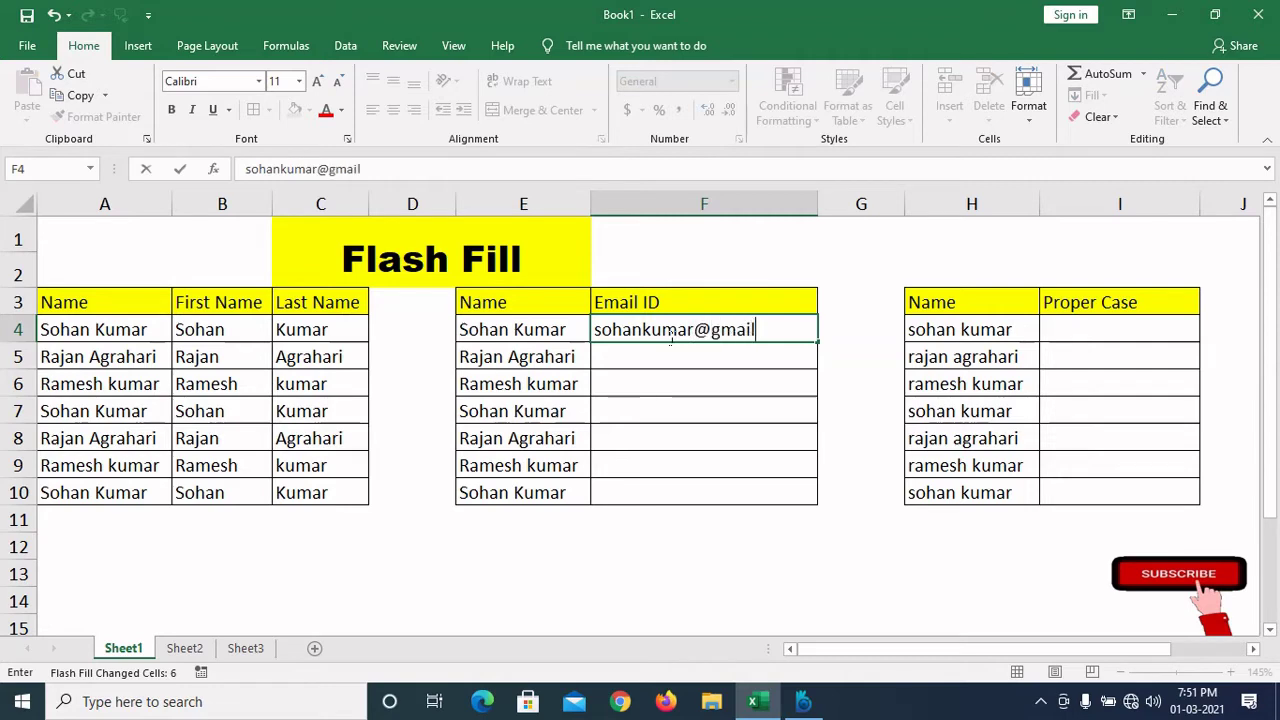
# Step: Enter an example gmail.com address in F4, Flash Fill F5:F10, and autofit column F
pyautogui.press('Return')
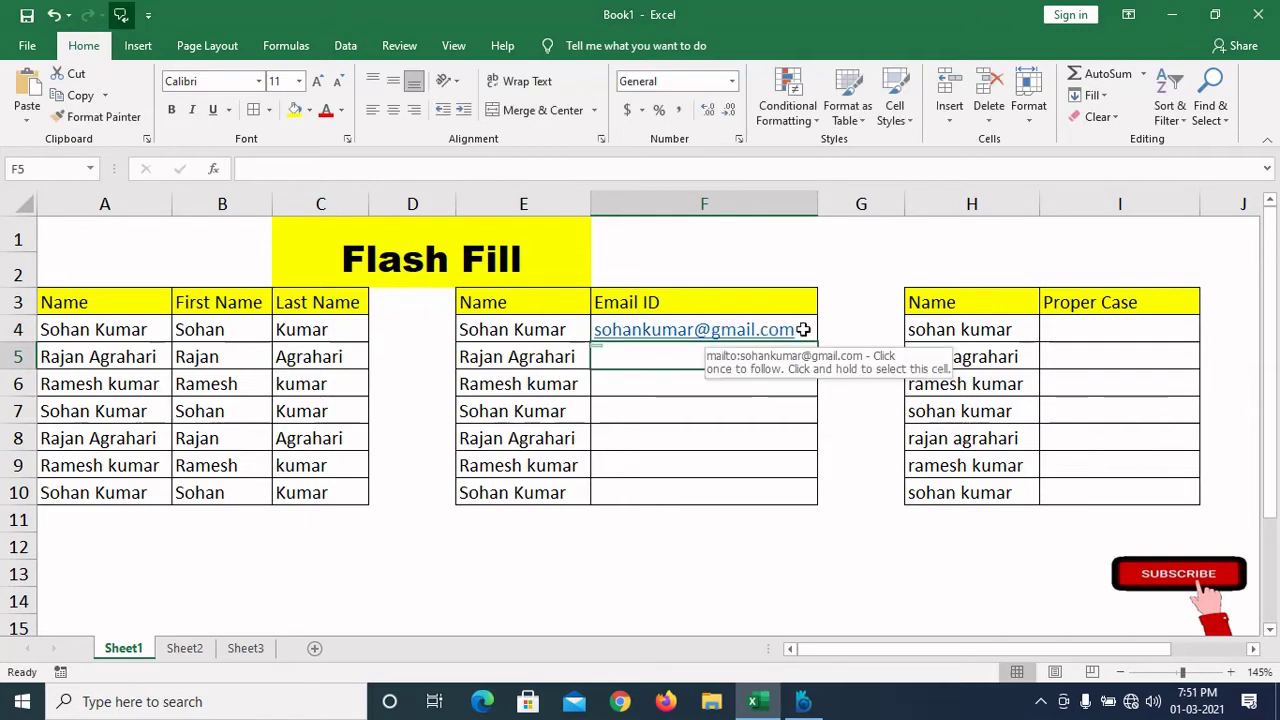
pyautogui.moveTo(808, 329); pyautogui.dragTo(810, 488)
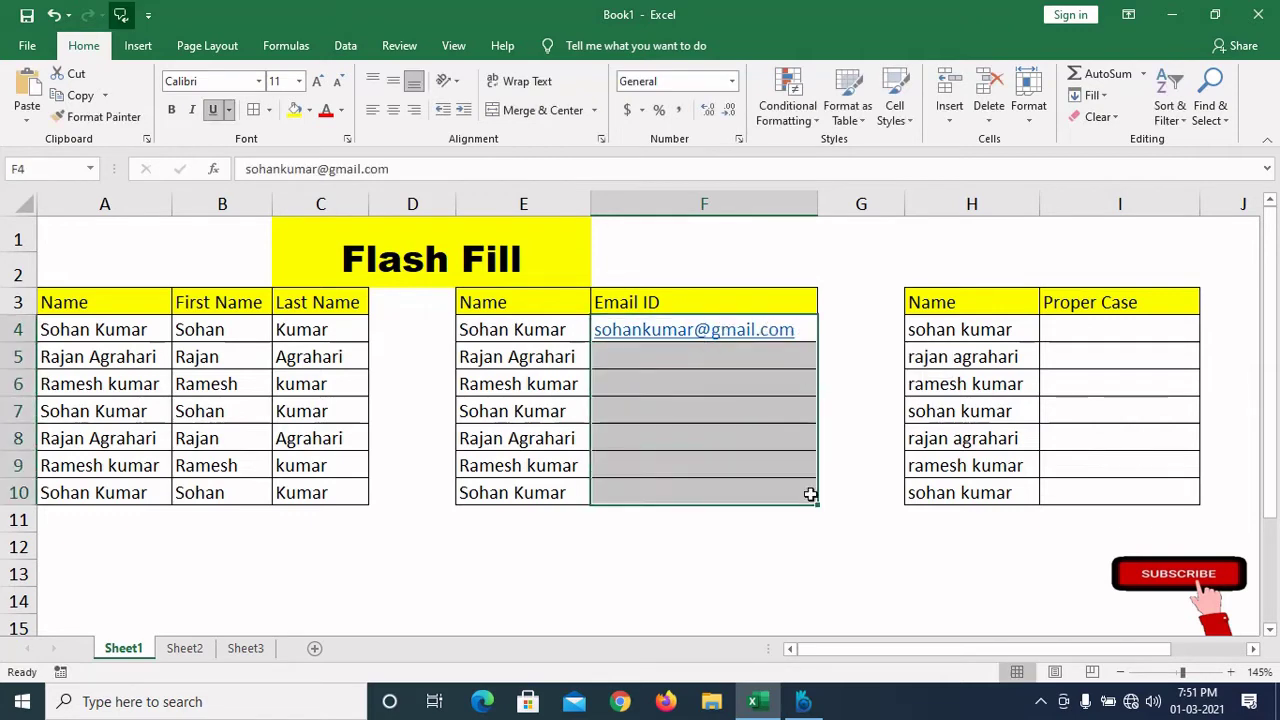
pyautogui.hotkey('ctrl', 'e')
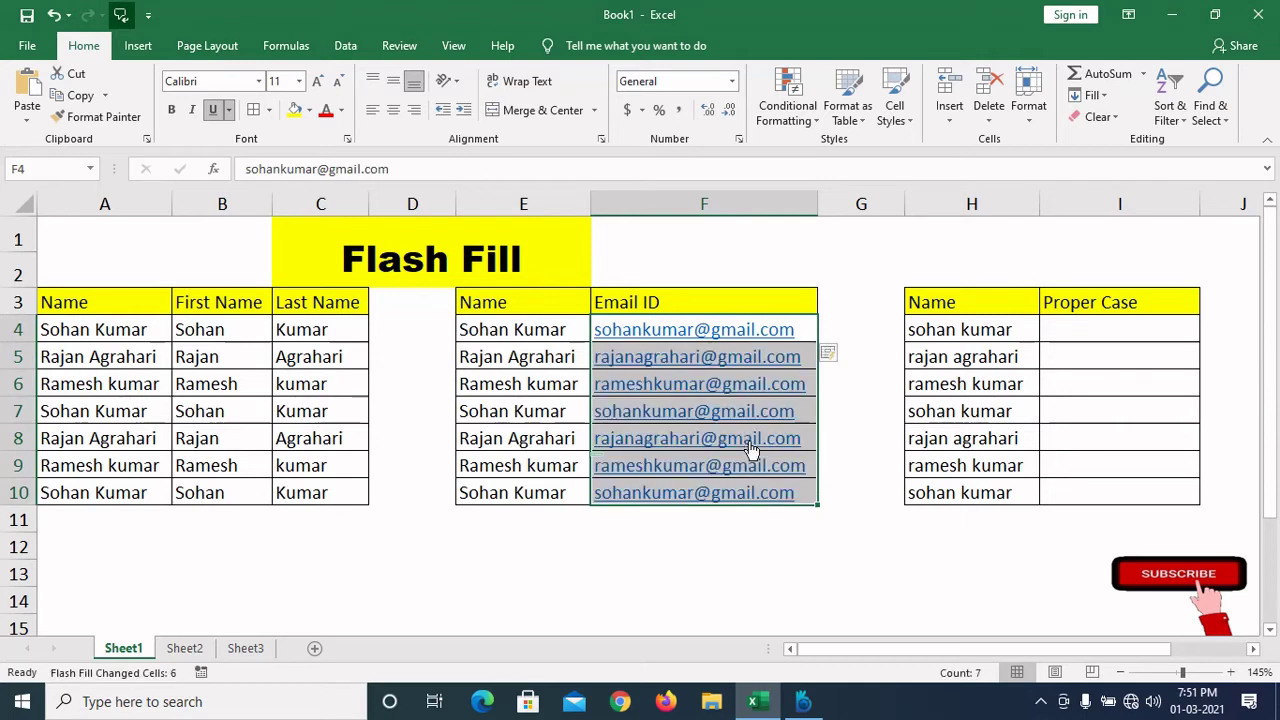
pyautogui.doubleClick(818, 211)
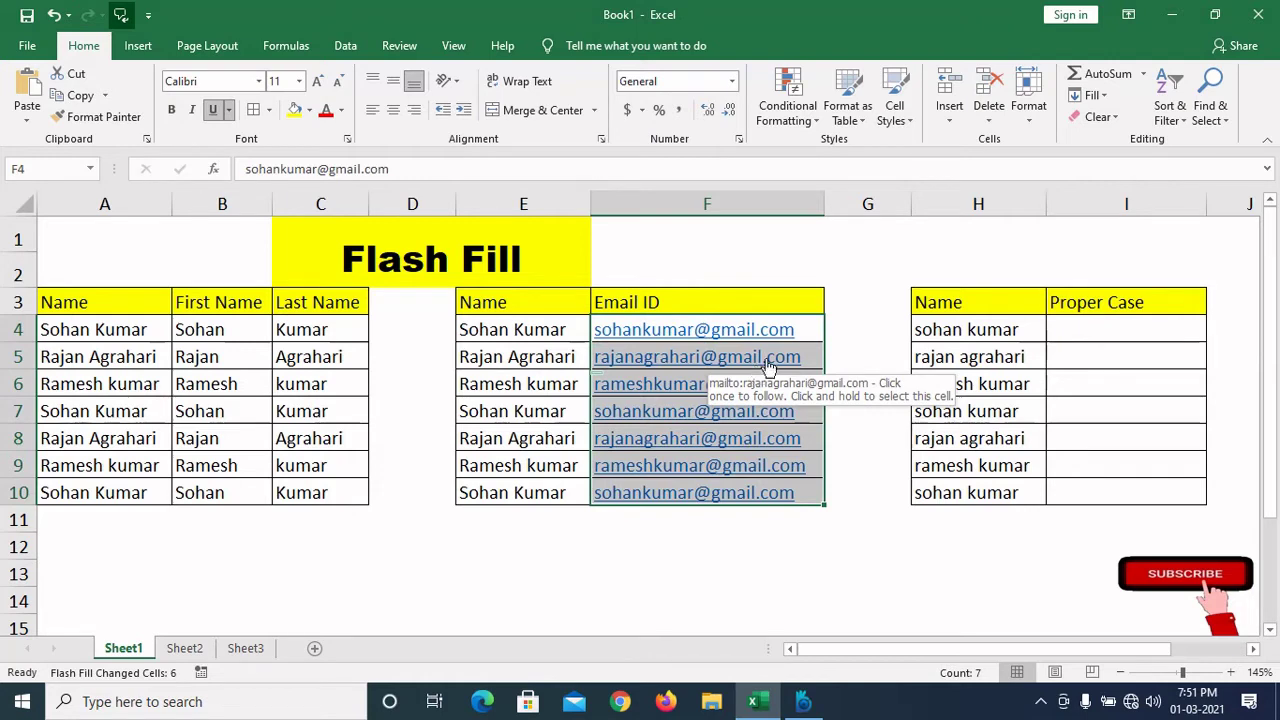
pyautogui.click(985, 338)
pyautogui.click(1111, 340)
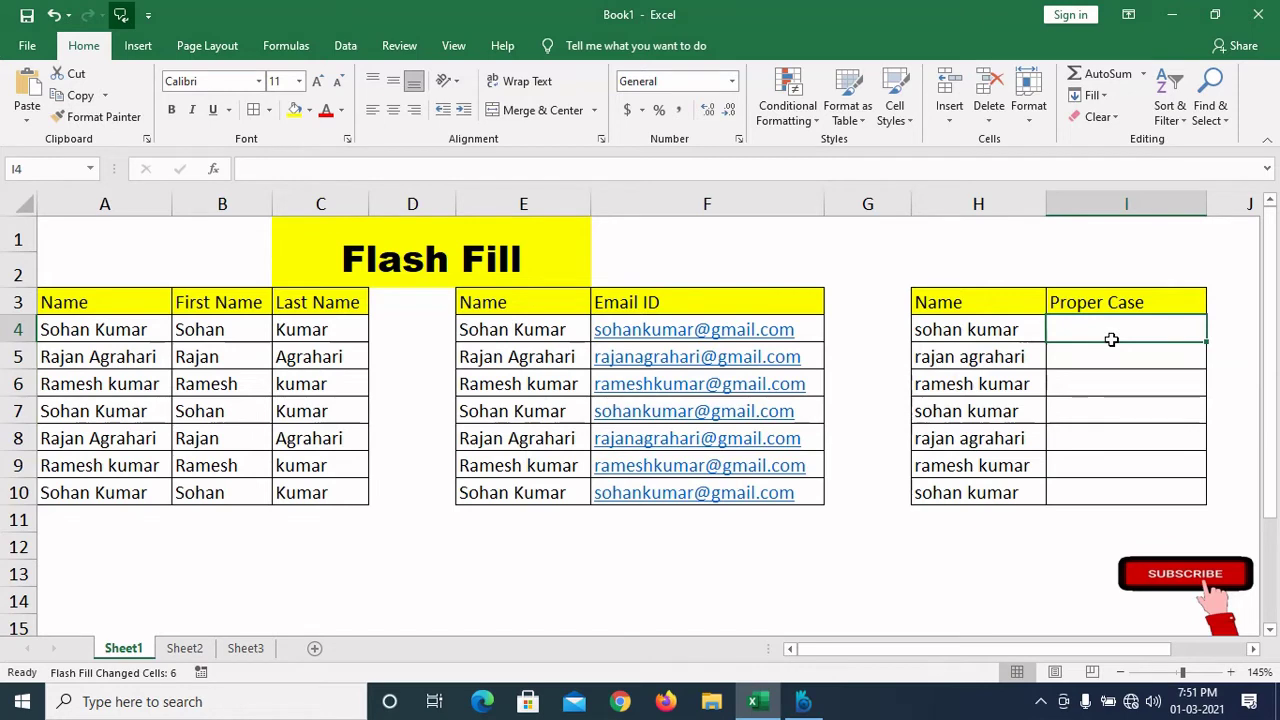
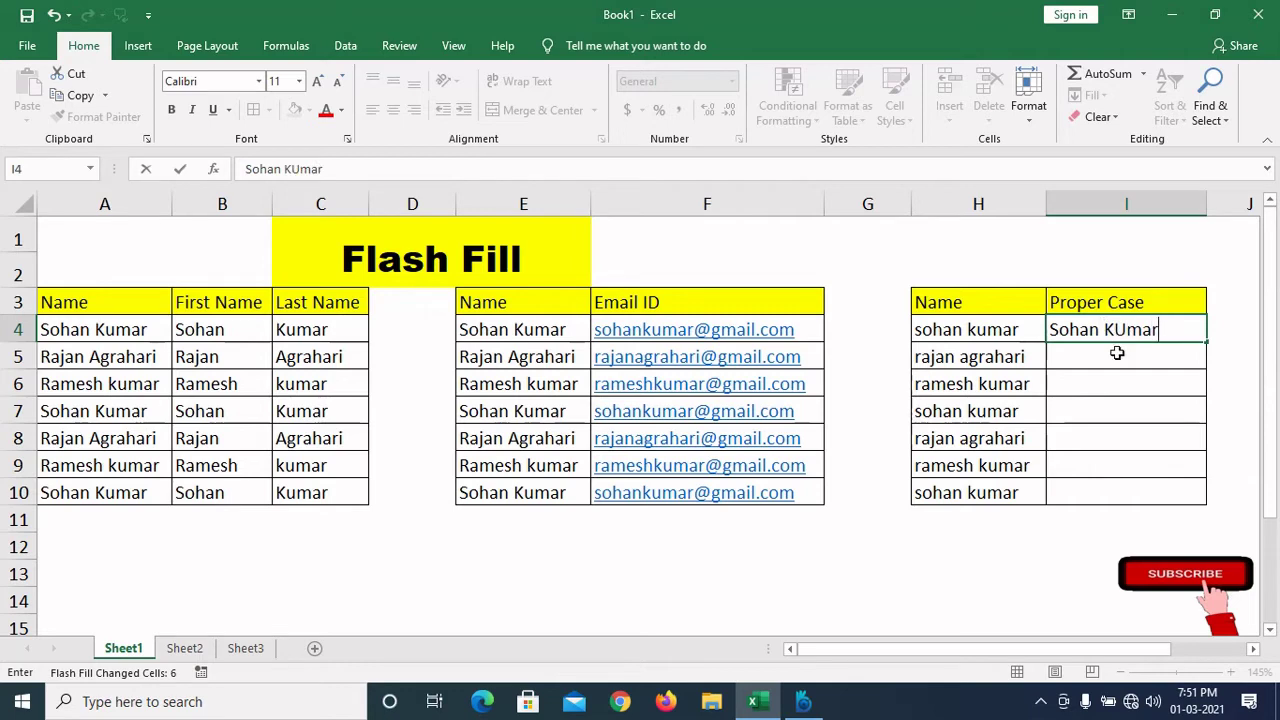
# Step: Enter the first name capitalised in I4, Flash Fill I4:I10, and autofit column I
pyautogui.press('Return')
pyautogui.click(1138, 333)
pyautogui.moveTo(1138, 333); pyautogui.dragTo(1141, 488)
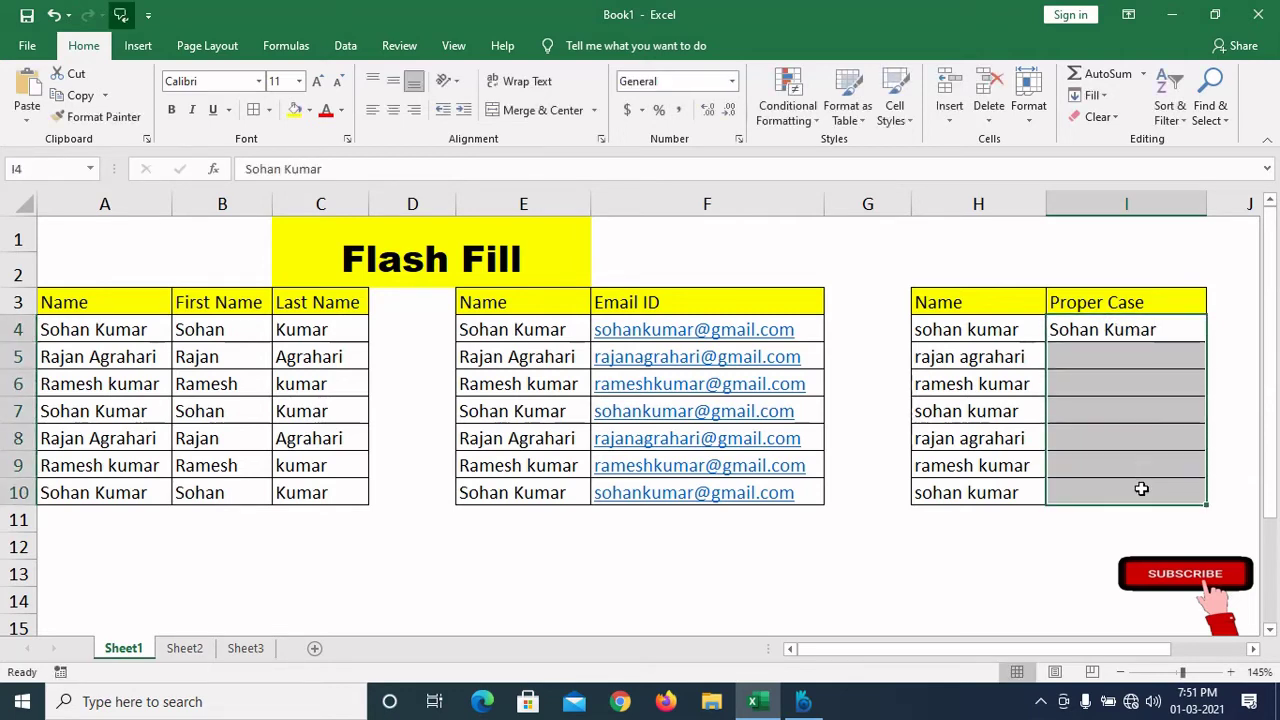
pyautogui.hotkey('ctrl', 'e')
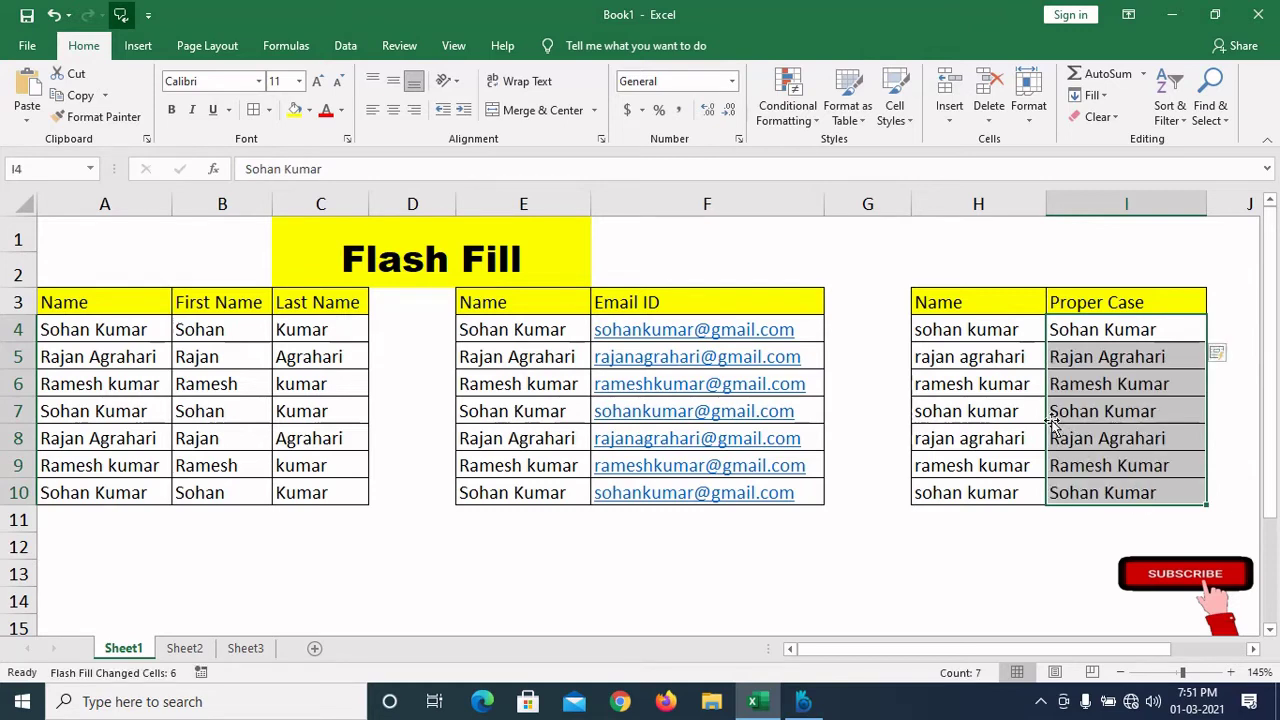
pyautogui.doubleClick(1215, 207)
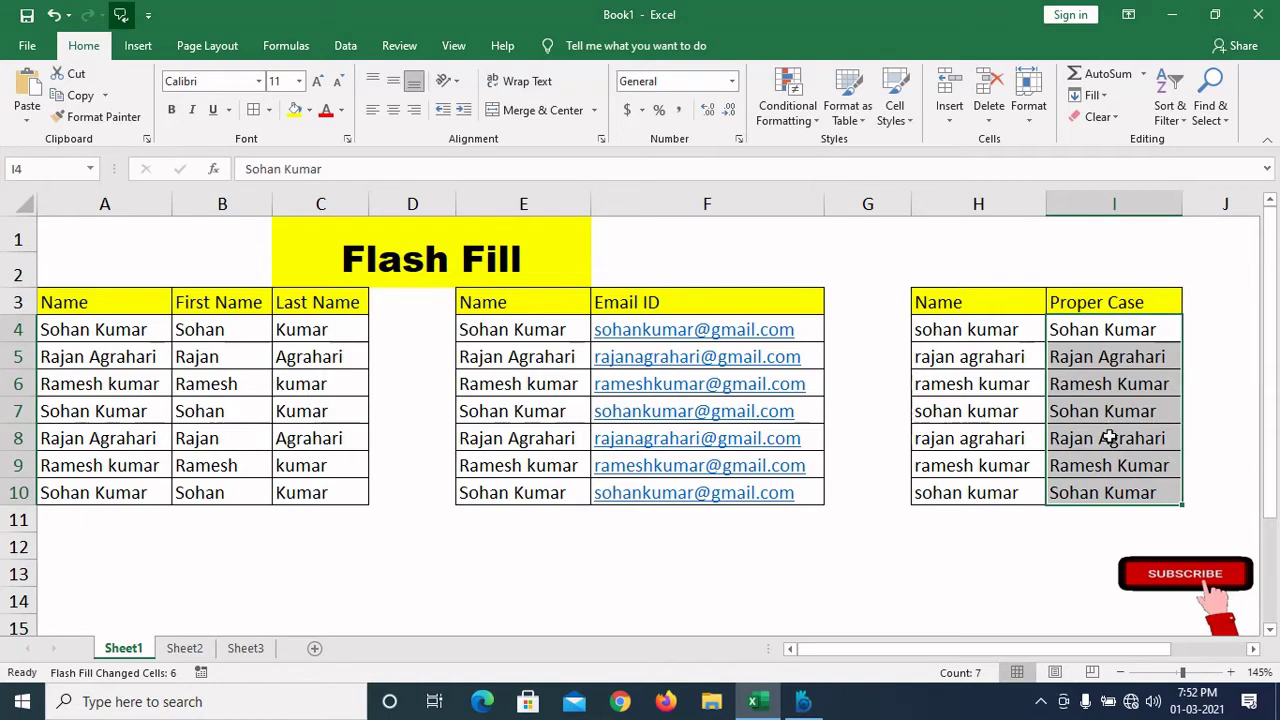
# Step: On Sheet2, enter the first person's initials in C3 and Flash Fill initials through C9
pyautogui.click(185, 648)
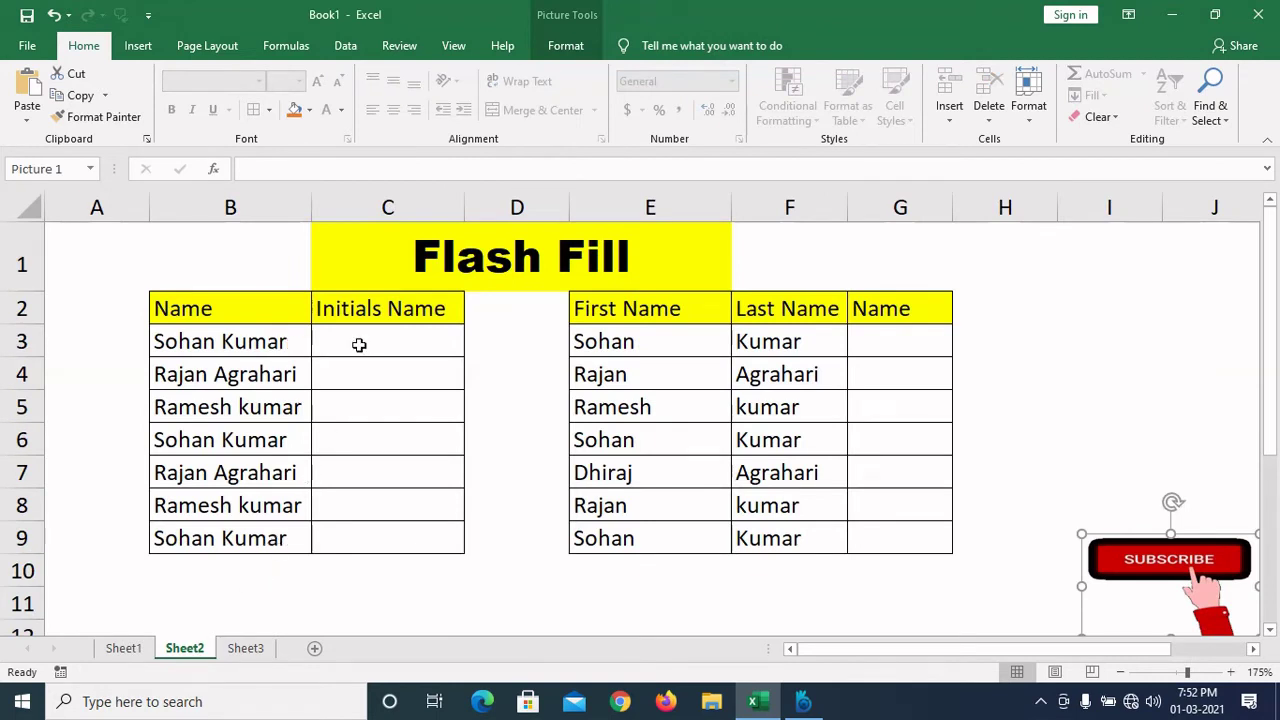
pyautogui.click(359, 345)
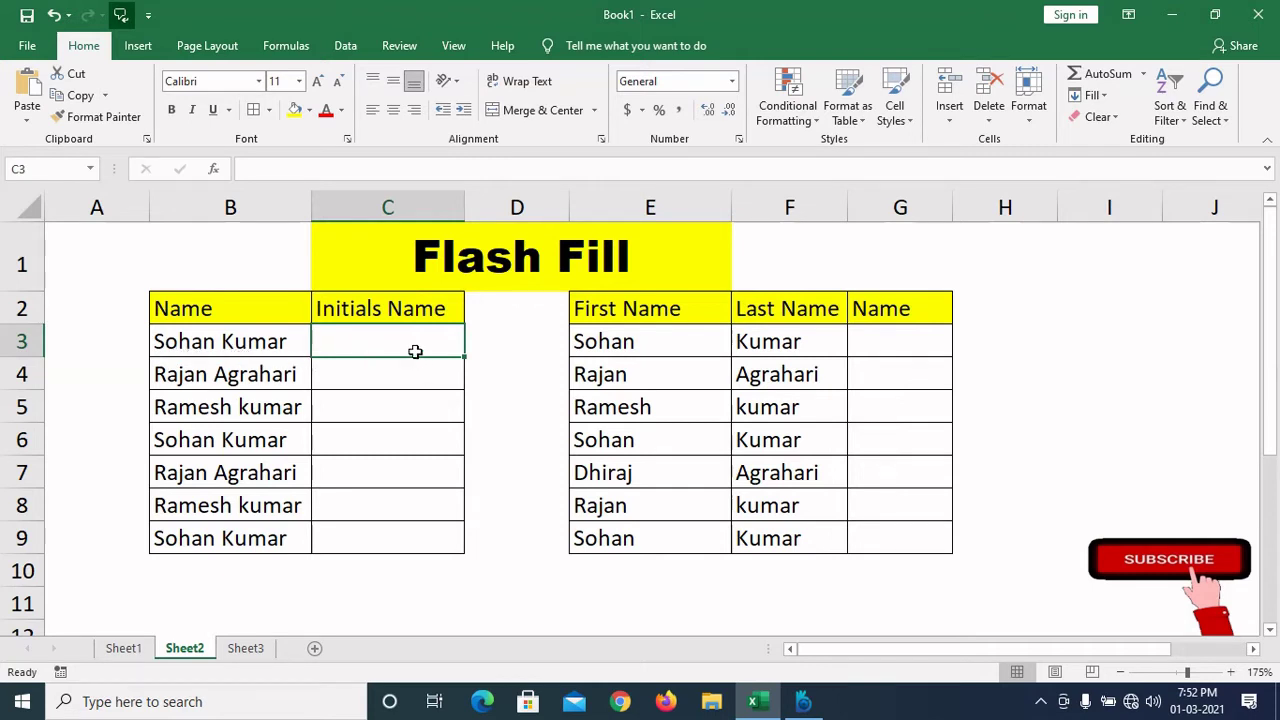
pyautogui.moveTo(414, 360)
pyautogui.mouseDown()
pyautogui.moveTo(412, 538)
pyautogui.moveTo(387, 347)
pyautogui.mouseUp()
pyautogui.write('S')
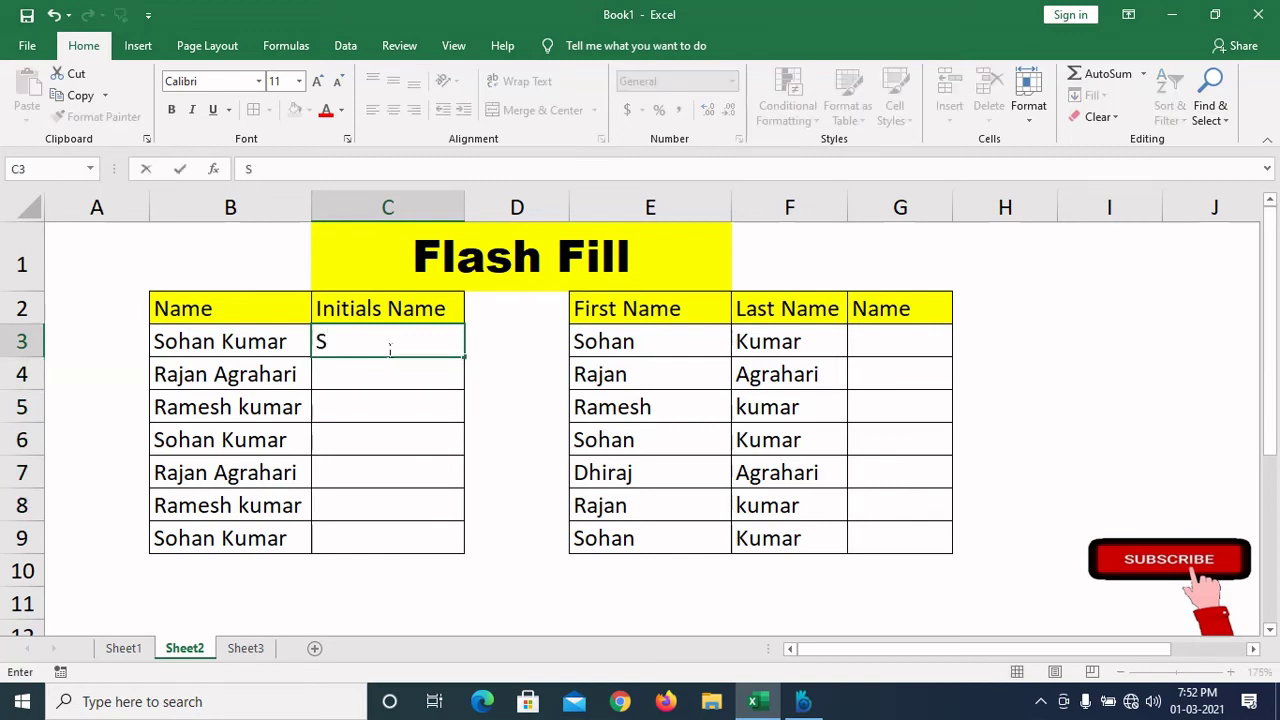
pyautogui.write(' K')
pyautogui.press('Return')
pyautogui.moveTo(397, 343); pyautogui.dragTo(424, 537)
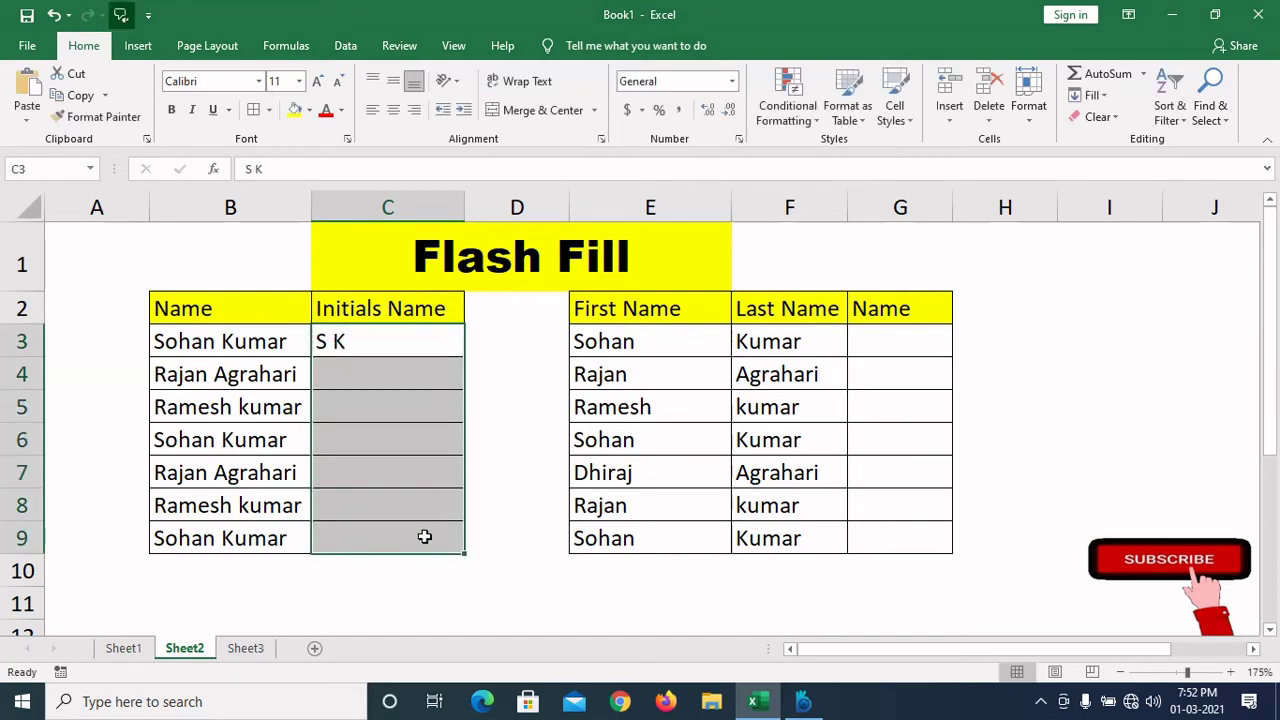
pyautogui.hotkey('ctrl', 'e')
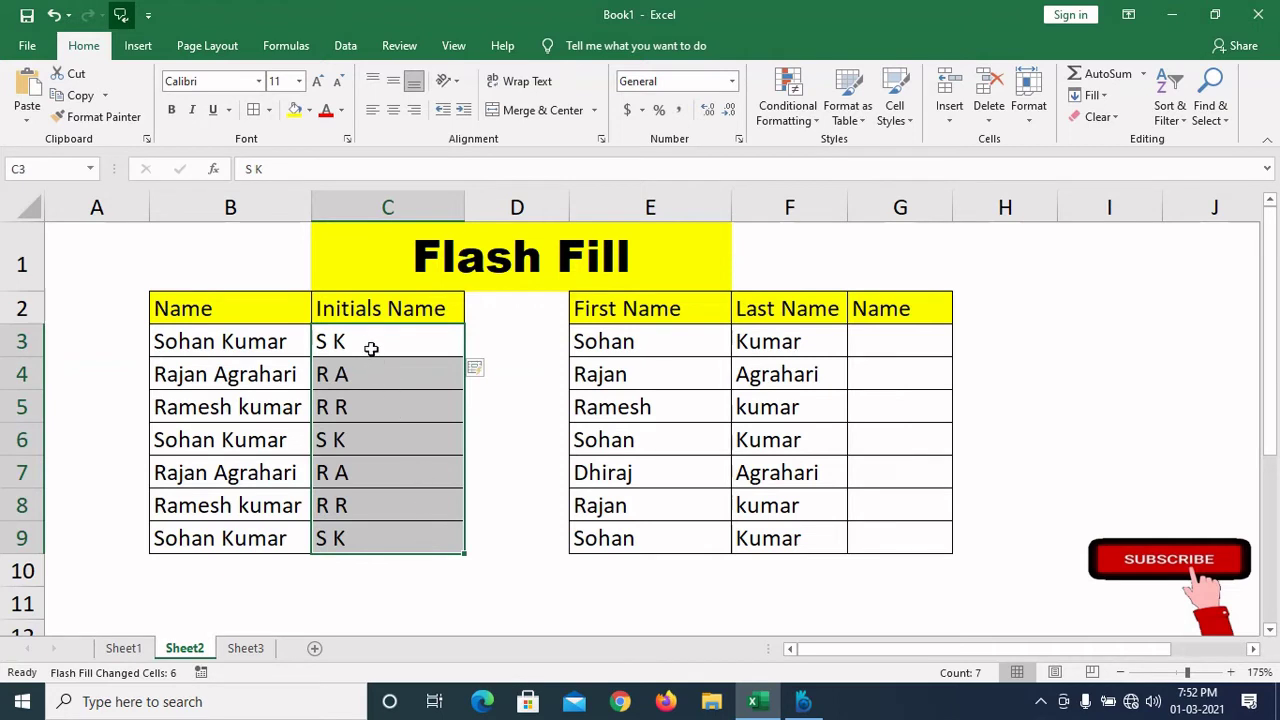
pyautogui.click(370, 347)
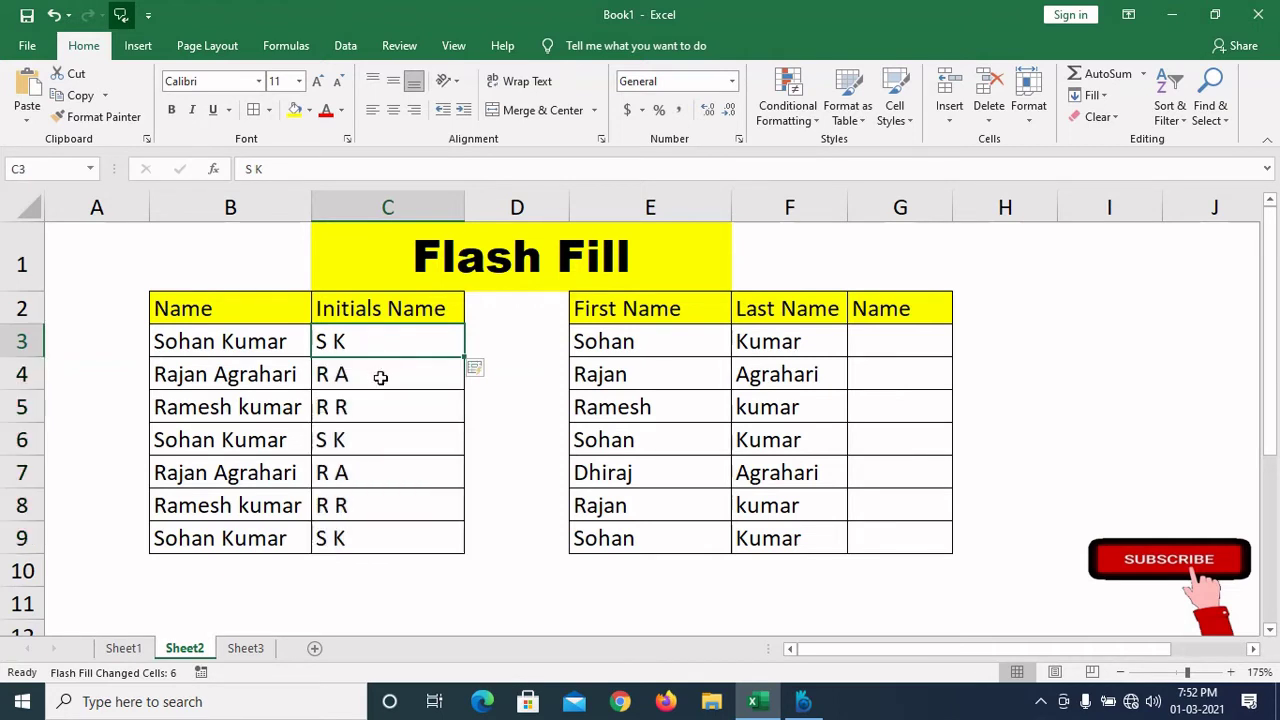
pyautogui.moveTo(380, 377); pyautogui.dragTo(385, 474)
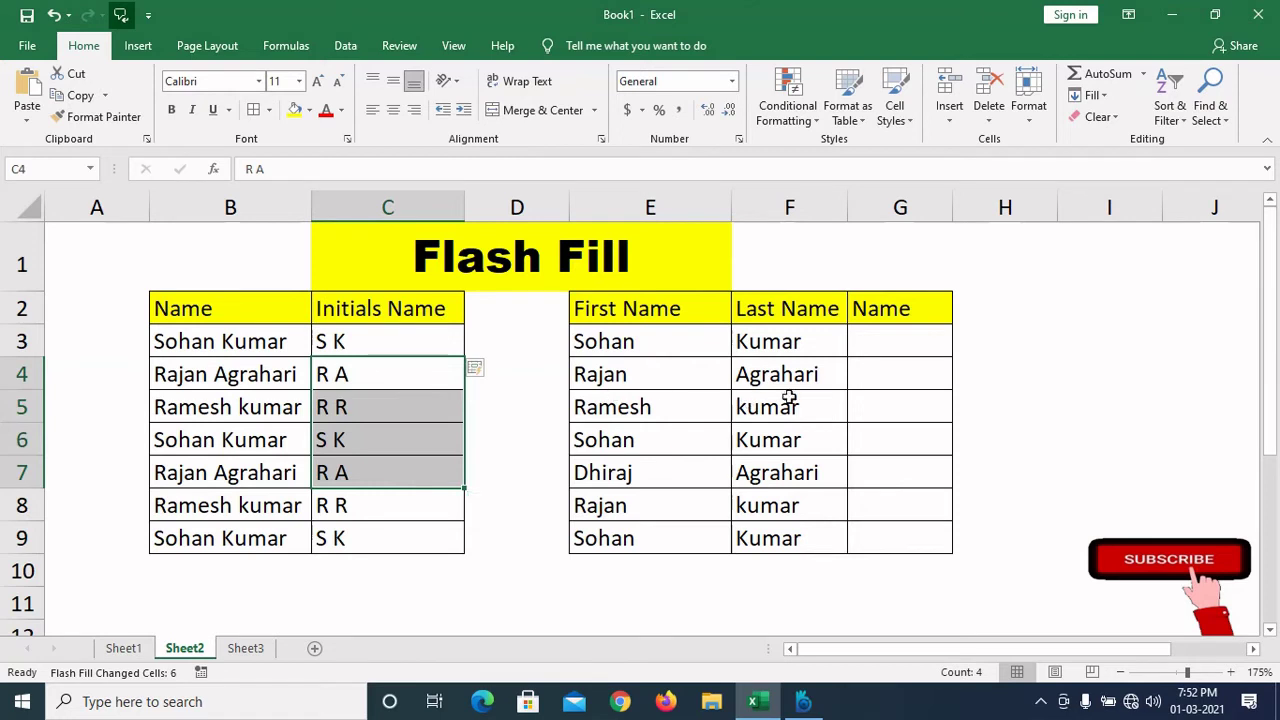
# Step: Flash Fill joined first and last names into G3:G9, autofit column G, then go to Sheet3
pyautogui.click(694, 340)
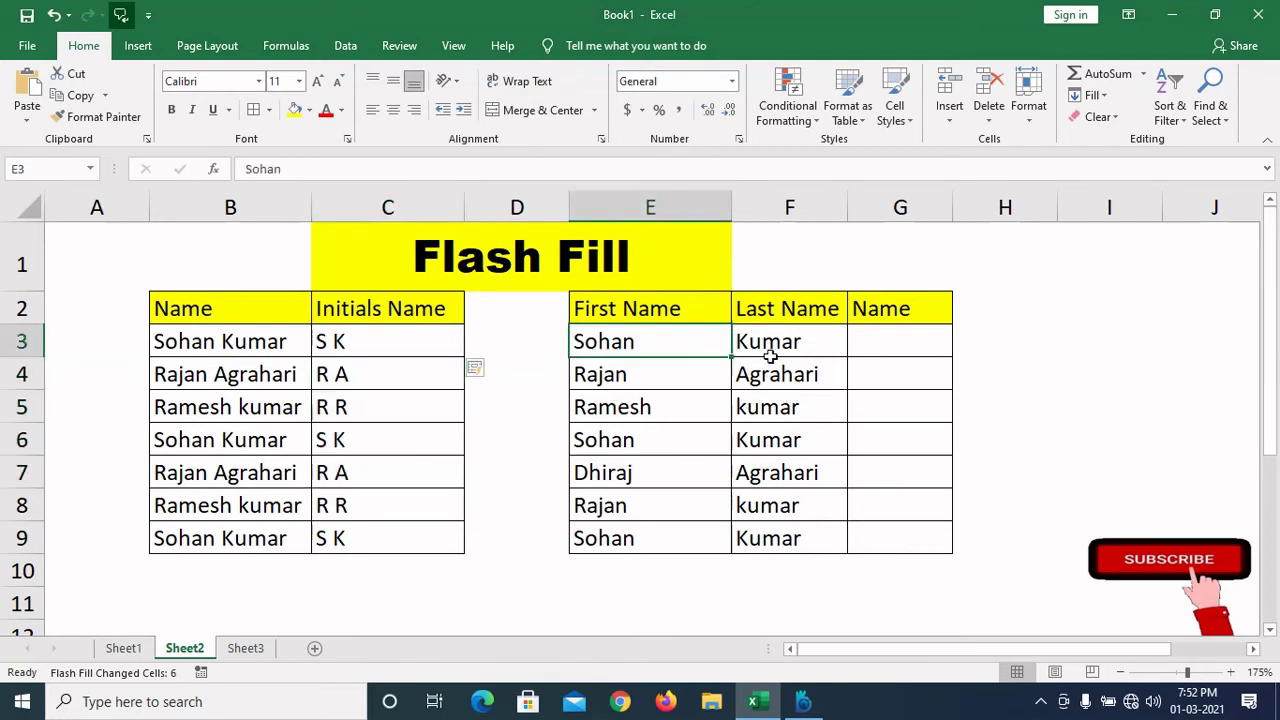
pyautogui.click(797, 355)
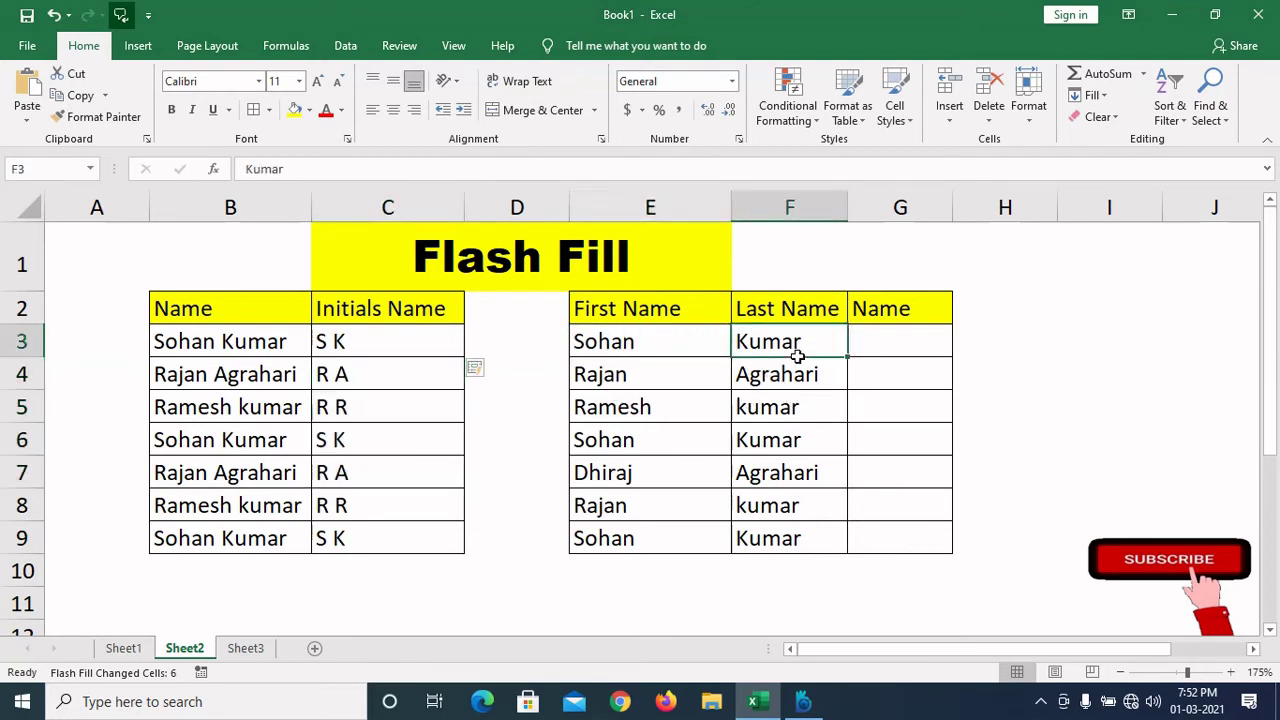
pyautogui.click(903, 354)
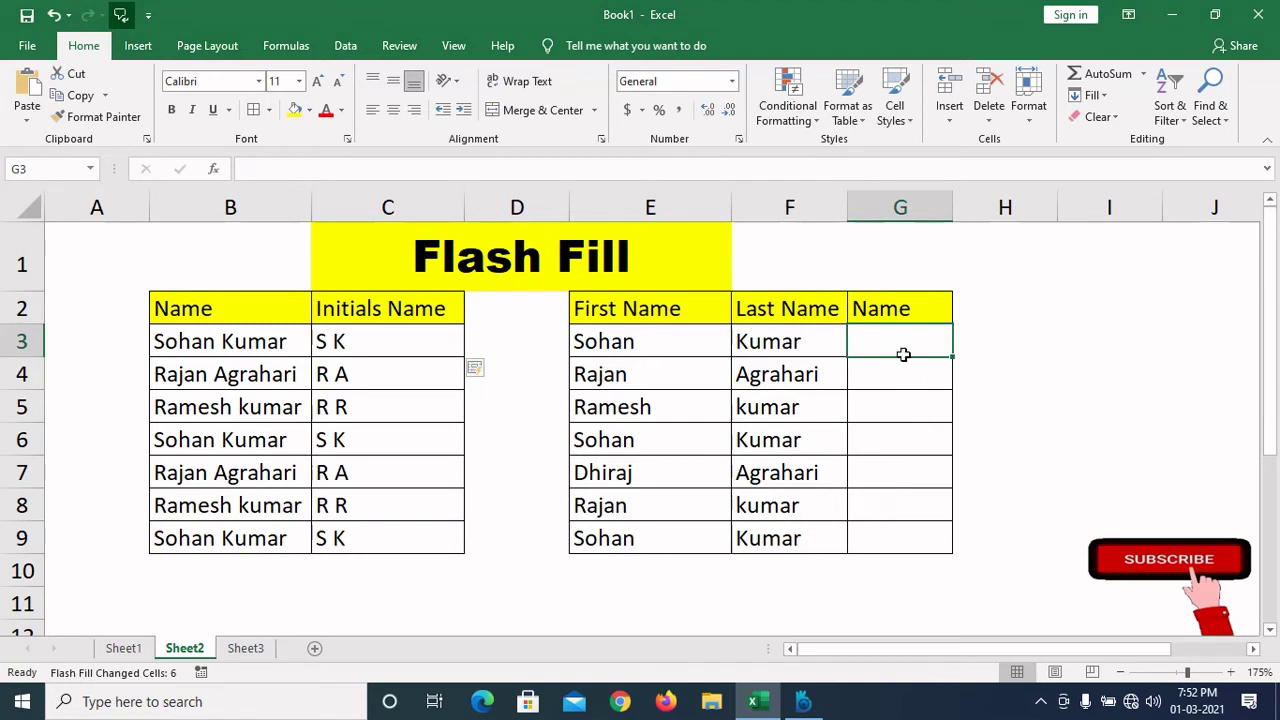
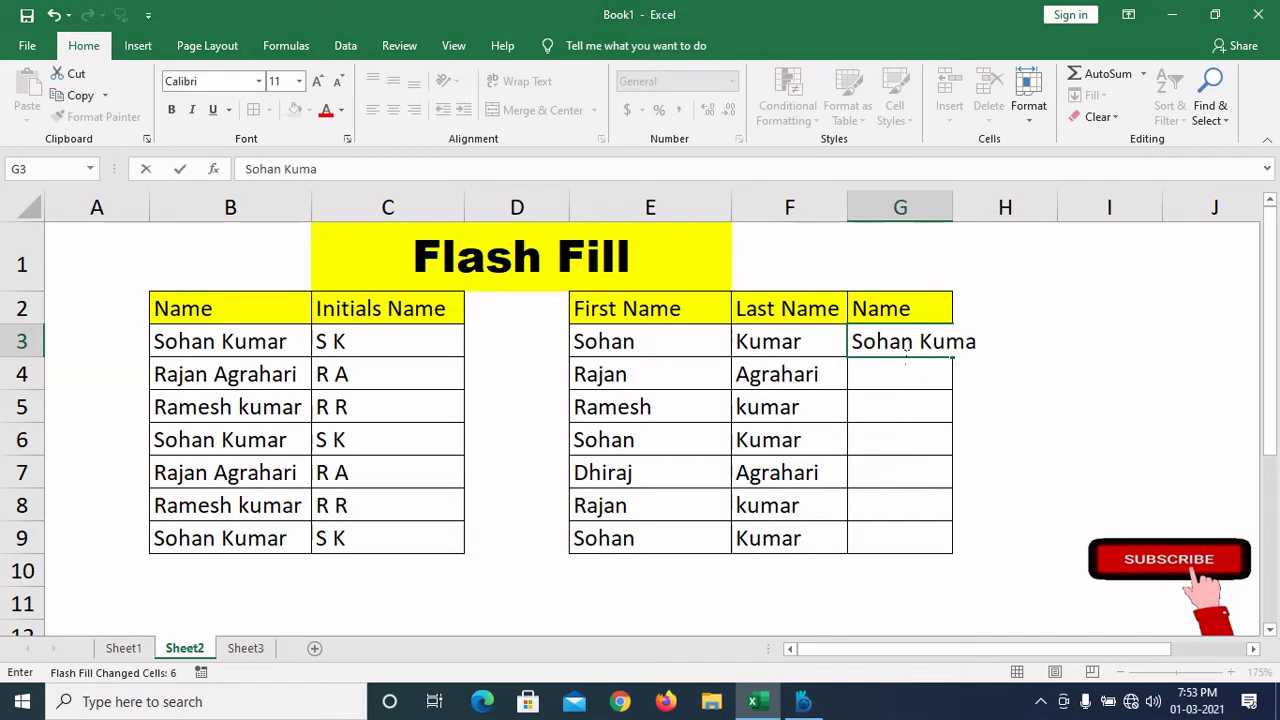
pyautogui.press('Return')
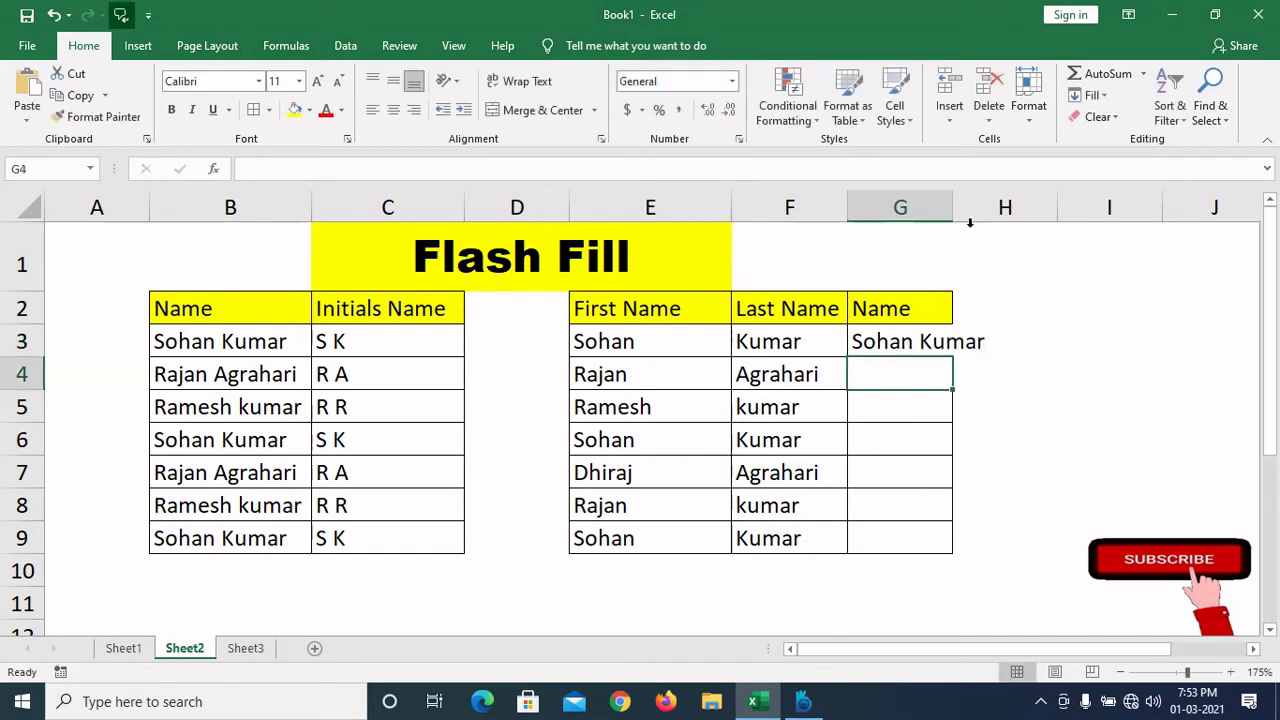
pyautogui.doubleClick(953, 207)
pyautogui.moveTo(948, 341); pyautogui.dragTo(958, 538)
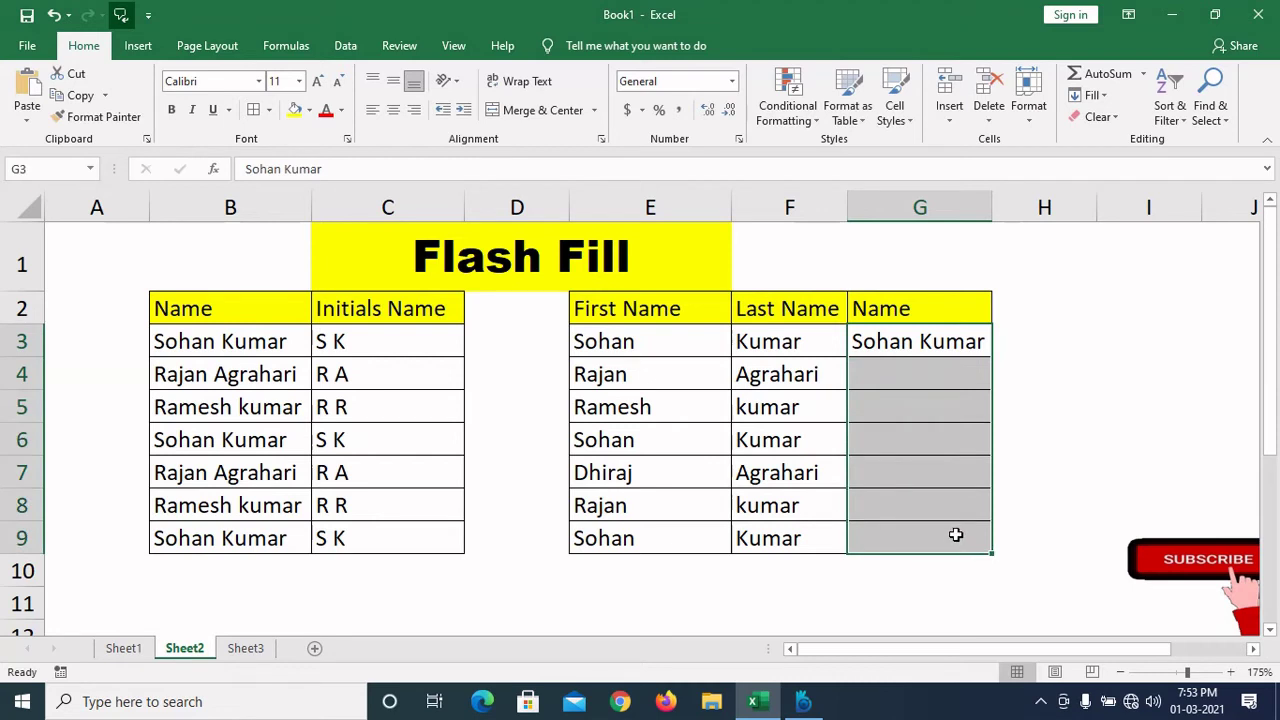
pyautogui.hotkey('ctrl', 'e')
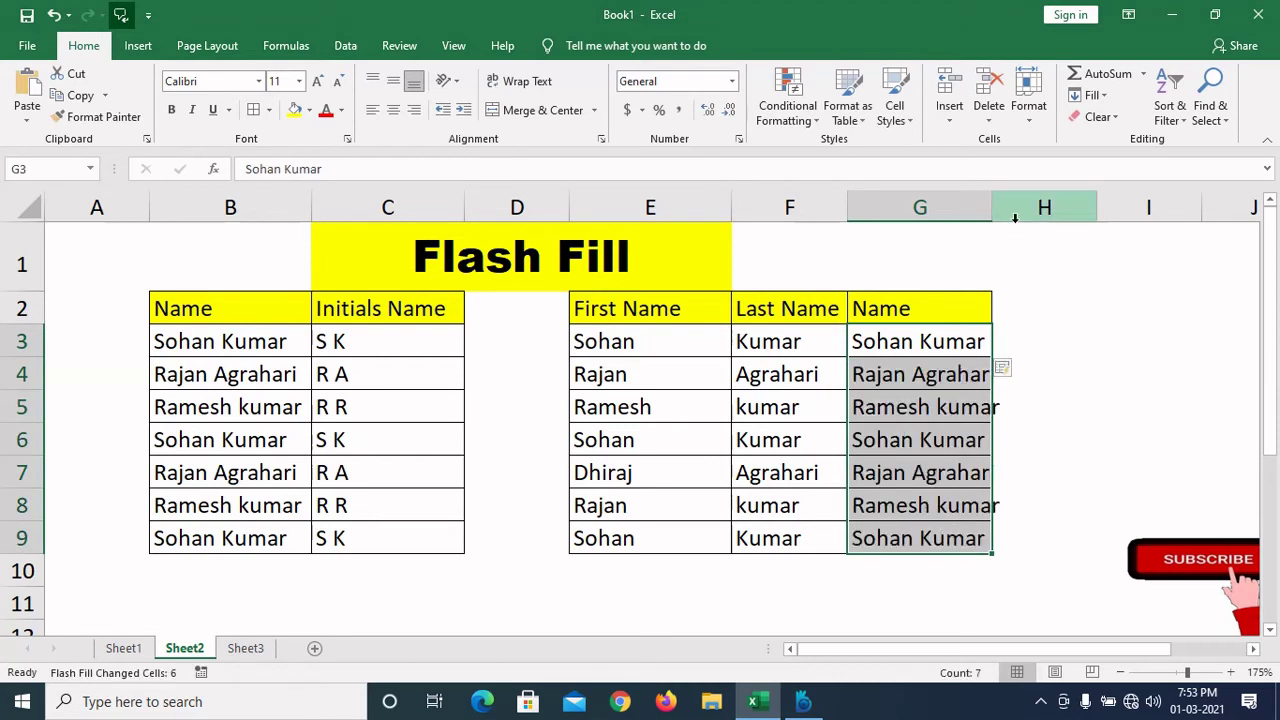
pyautogui.click(1014, 210)
pyautogui.doubleClick(992, 207)
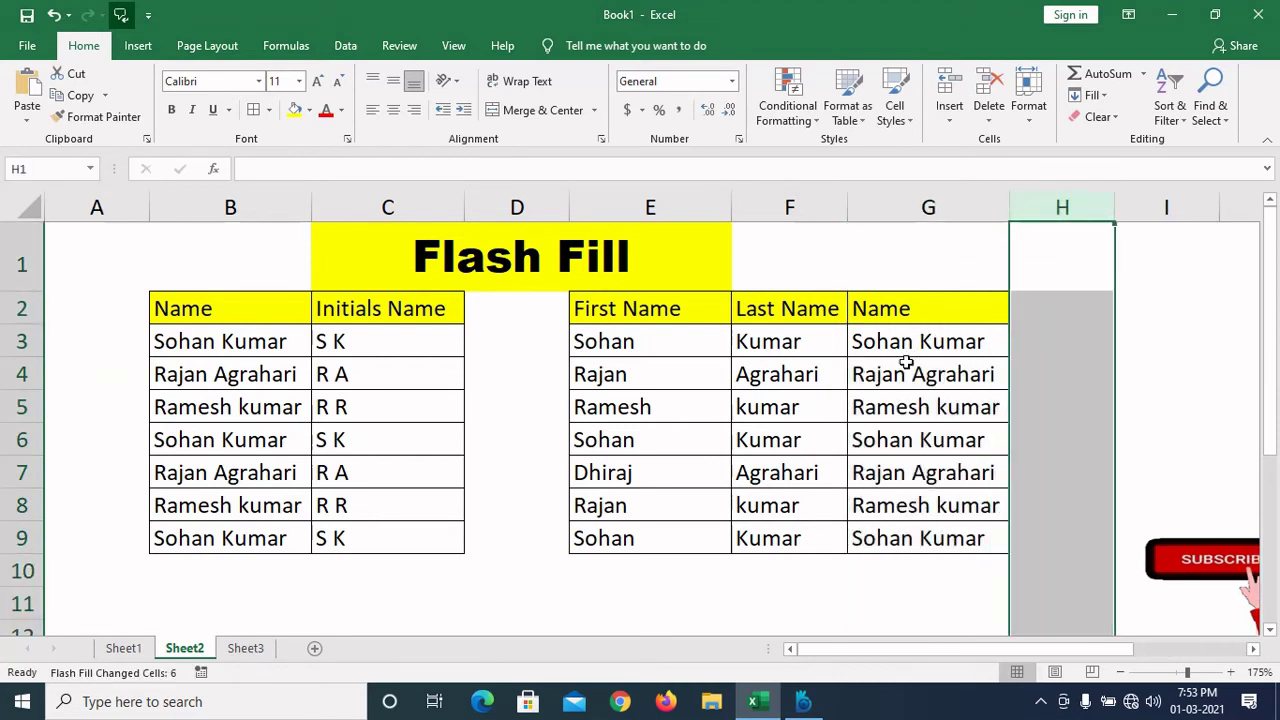
pyautogui.click(905, 355)
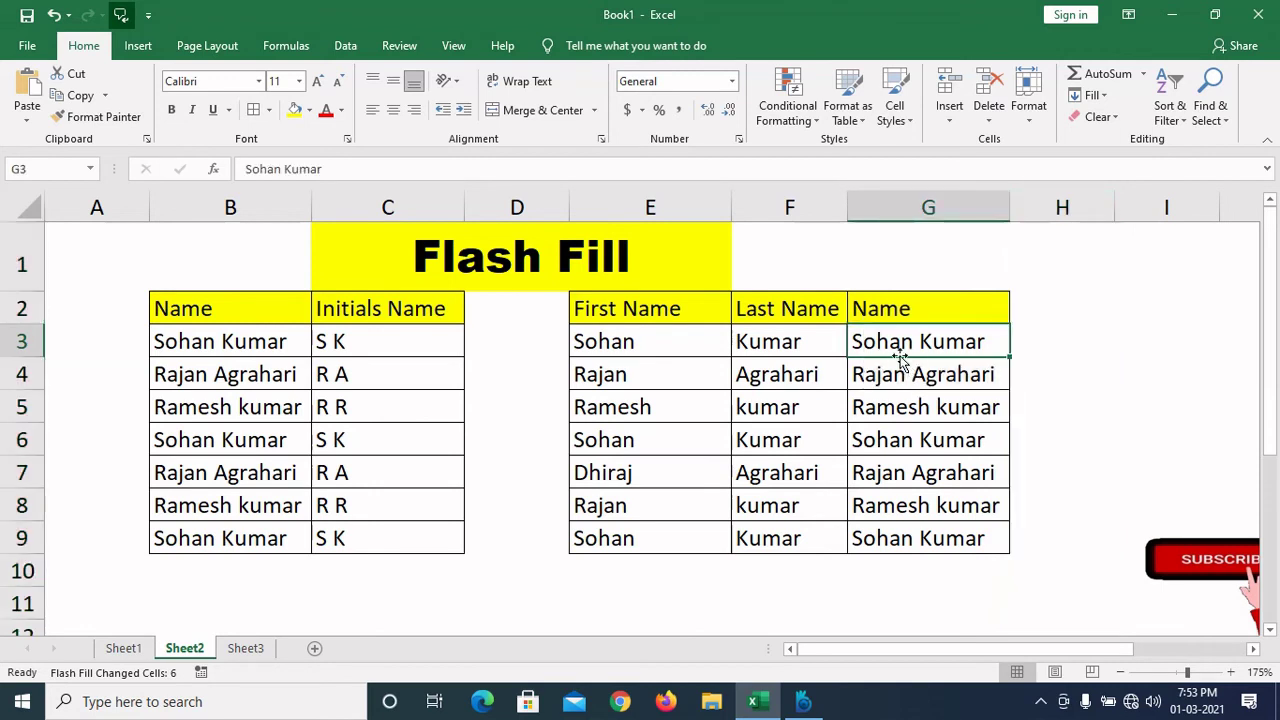
pyautogui.click(250, 648)
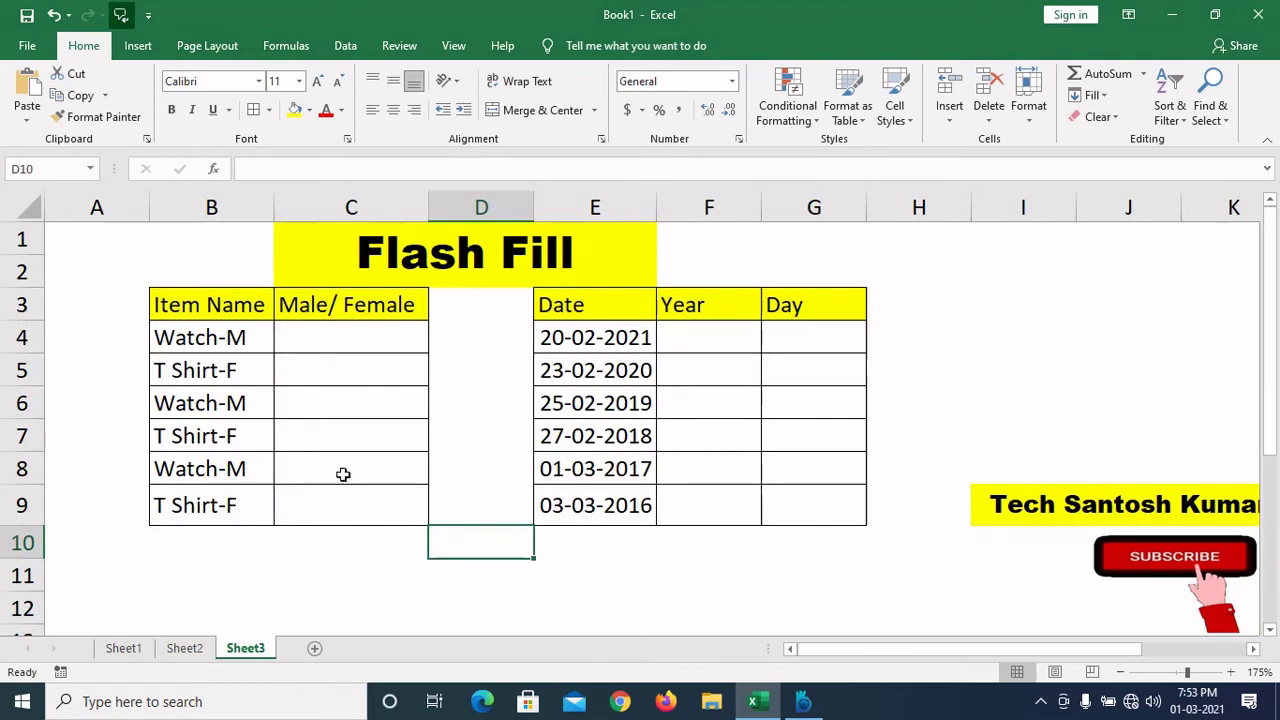
# Step: Select the empty Male/ Female cells C4:C9 beside the item names in column B
pyautogui.click(337, 342)
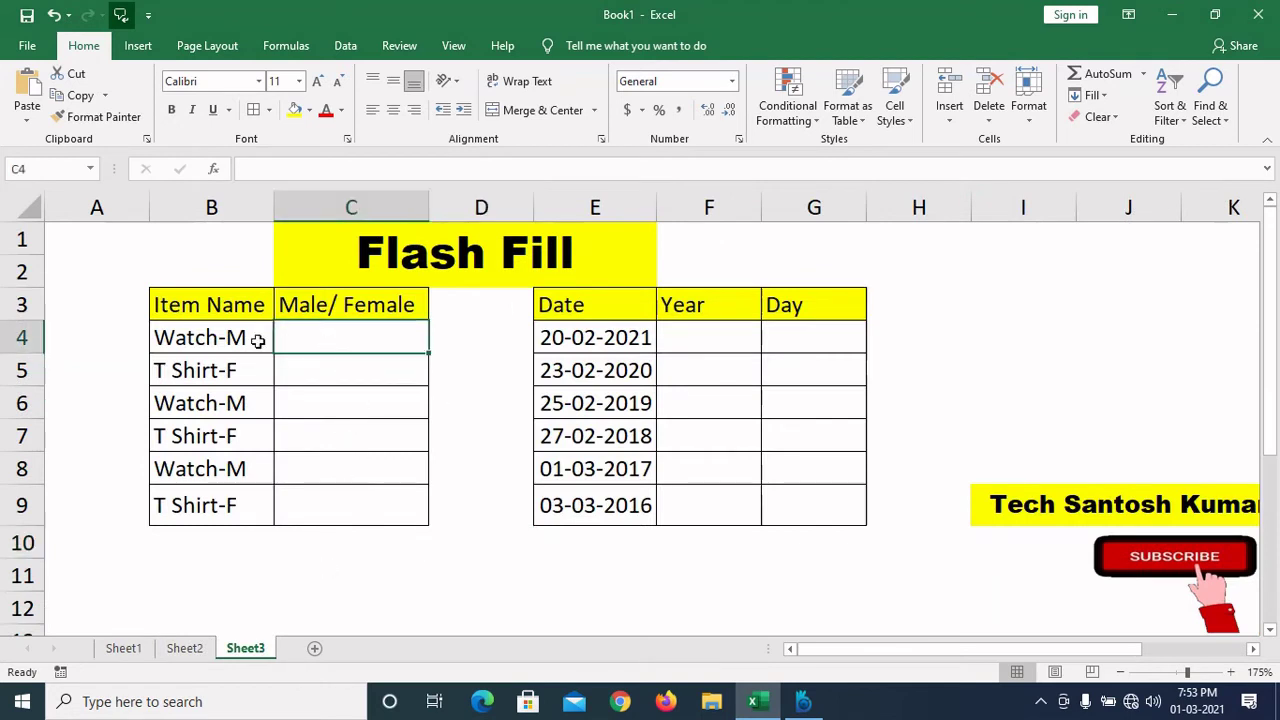
pyautogui.click(258, 342)
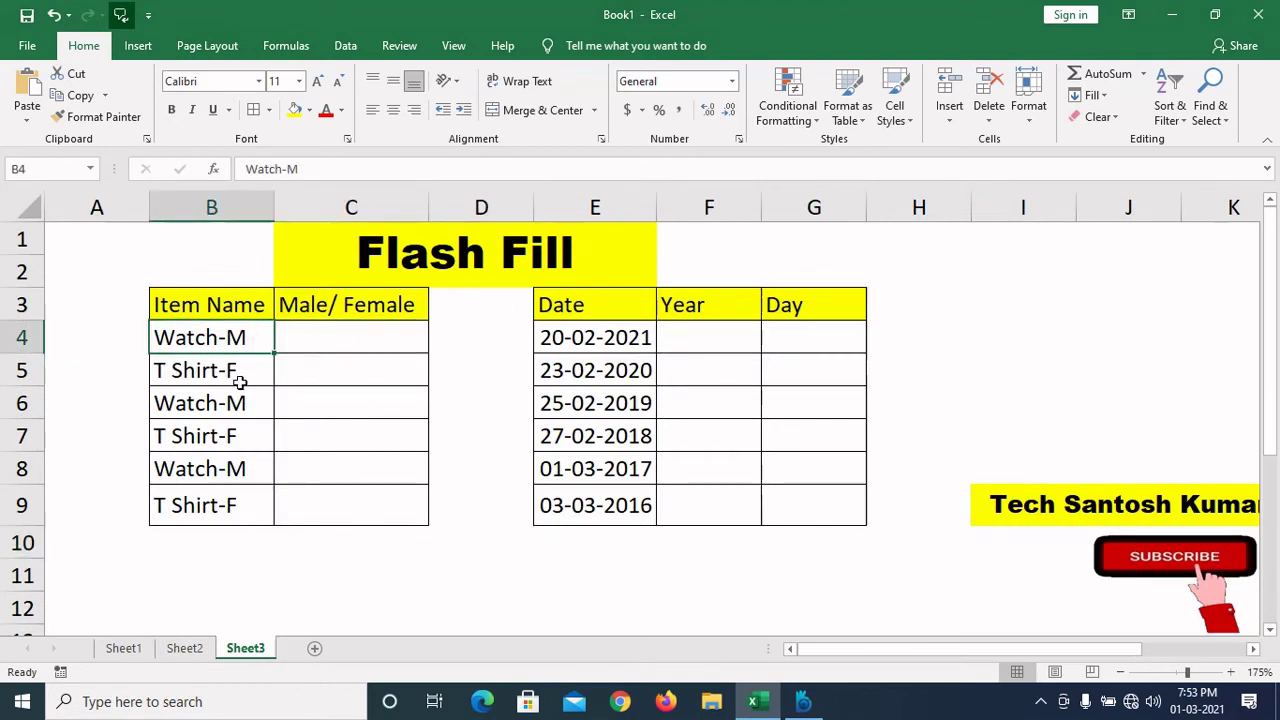
pyautogui.moveTo(334, 340); pyautogui.dragTo(344, 529)
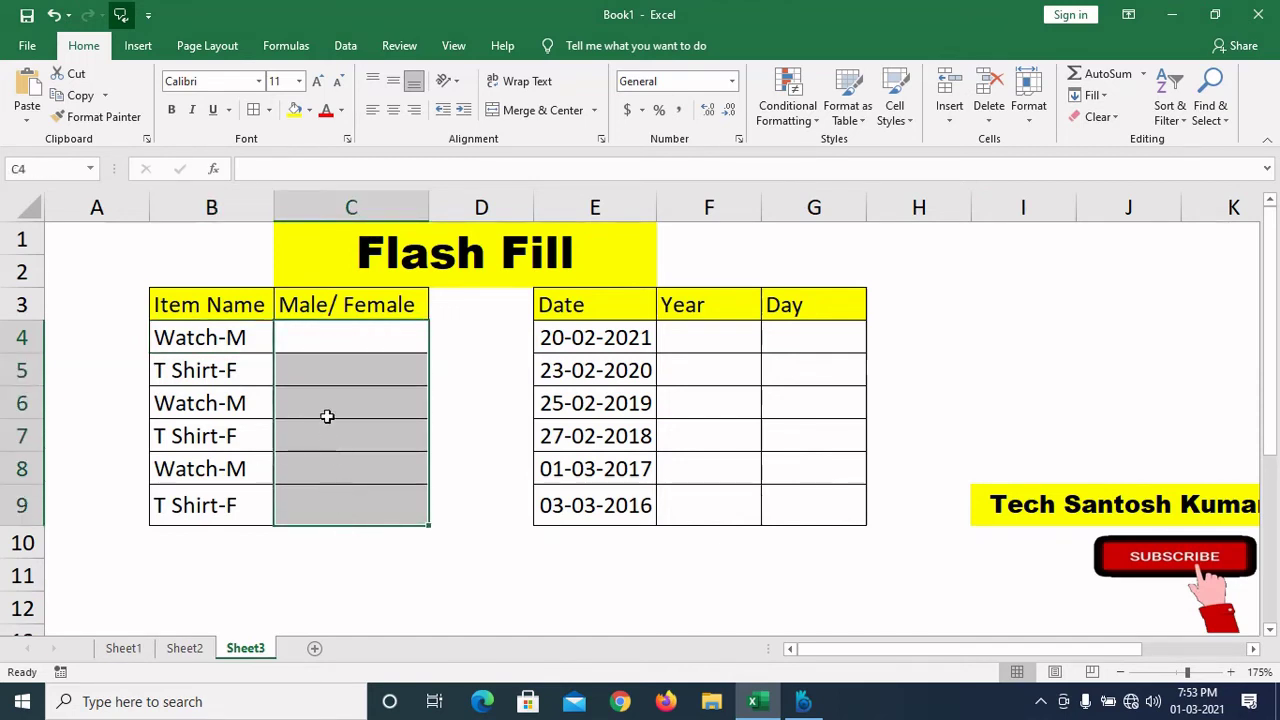
pyautogui.click(240, 350)
pyautogui.click(337, 347)
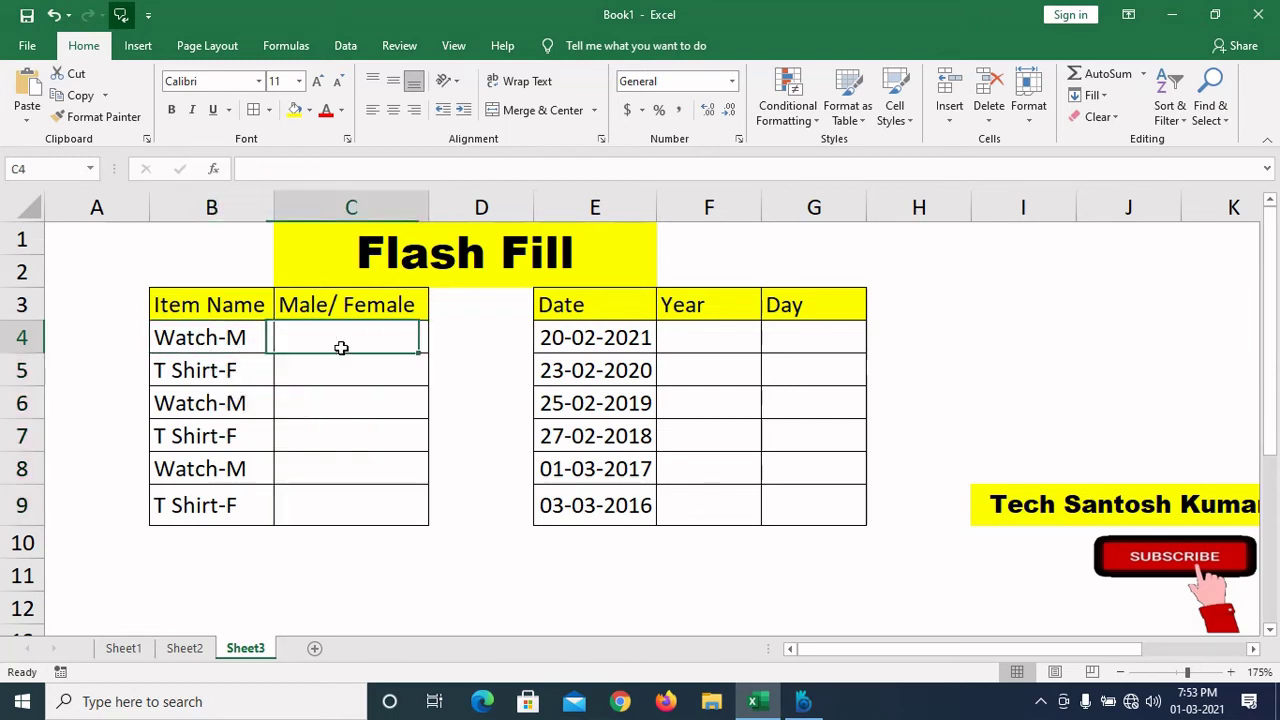
pyautogui.click(254, 383)
pyautogui.click(377, 381)
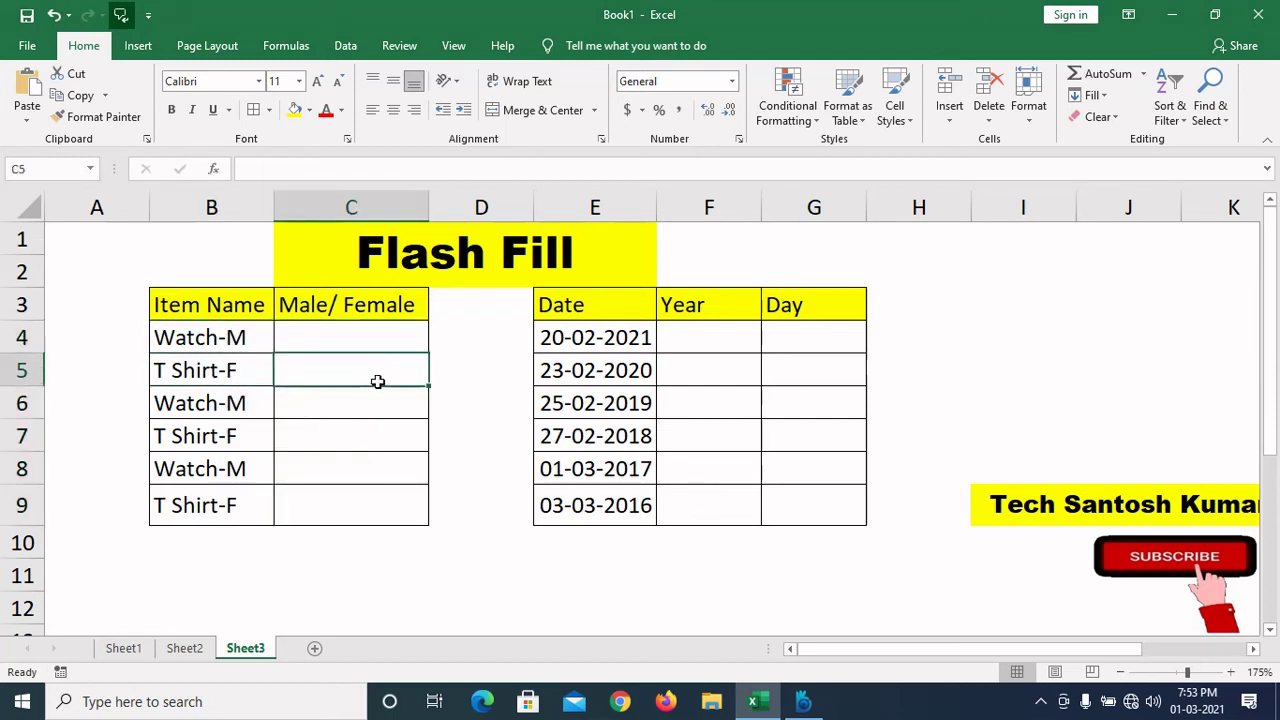
pyautogui.moveTo(371, 337)
pyautogui.mouseDown()
pyautogui.moveTo(383, 515)
pyautogui.moveTo(362, 362)
pyautogui.mouseUp()
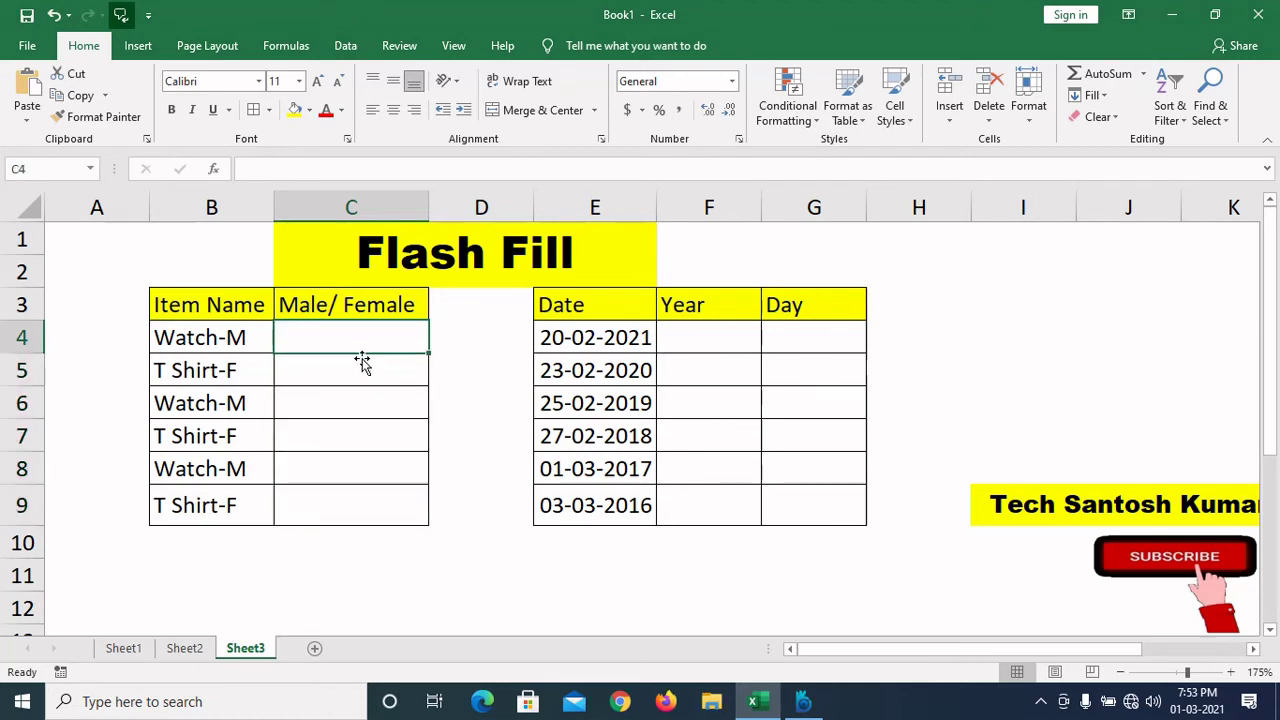
# Step: Enter M in C4 and Flash Fill the M/F gender codes down through C9
pyautogui.write('M')
pyautogui.press('Delete')
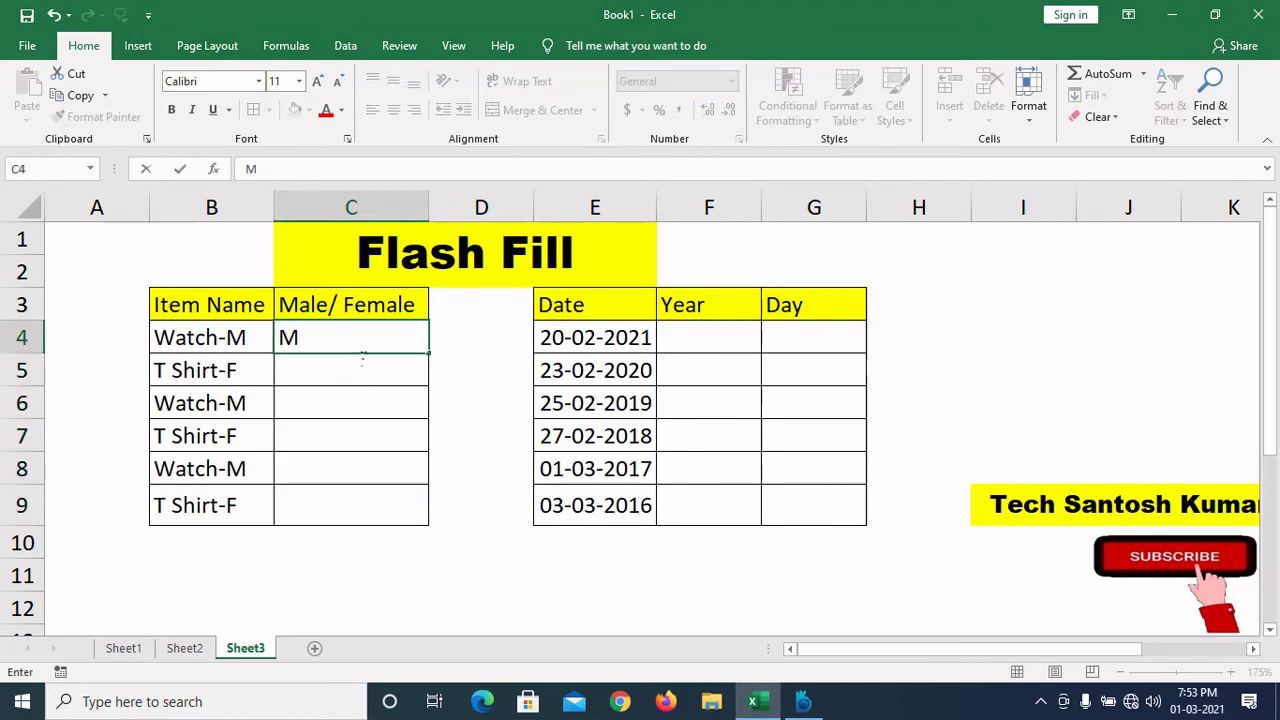
pyautogui.click(351, 424)
pyautogui.moveTo(363, 340); pyautogui.dragTo(365, 512)
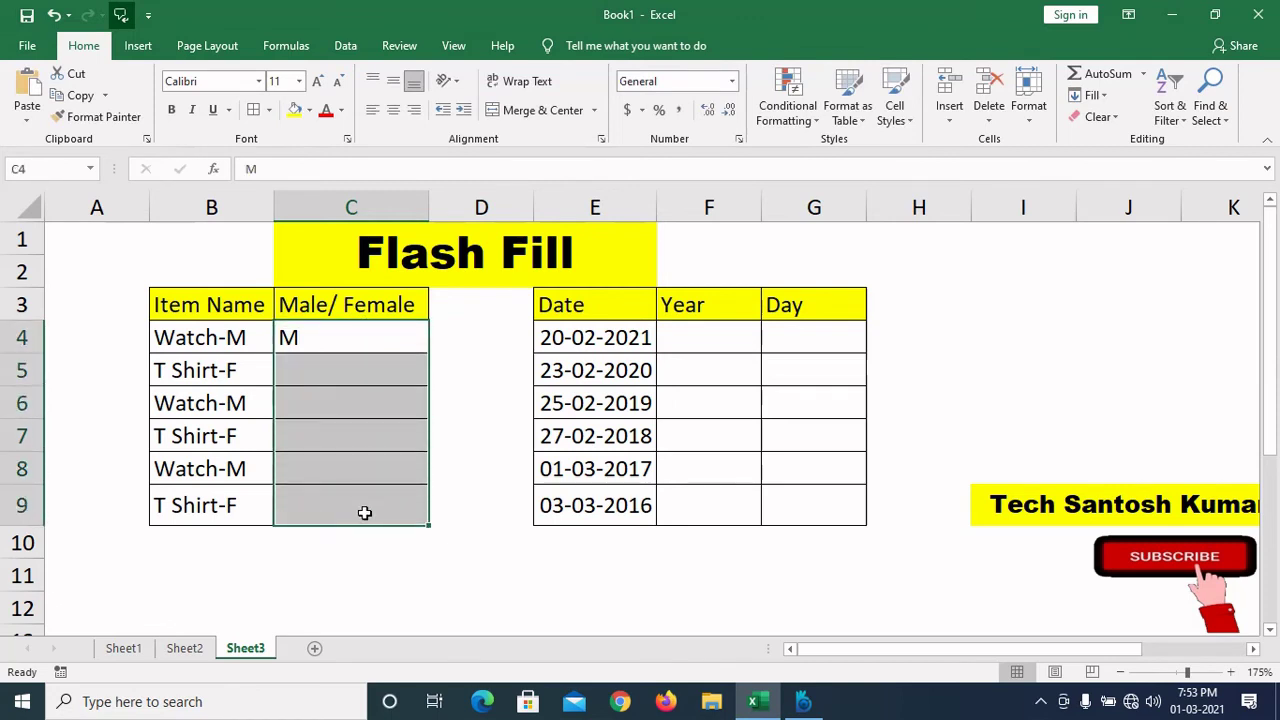
pyautogui.hotkey('ctrl', 'e')
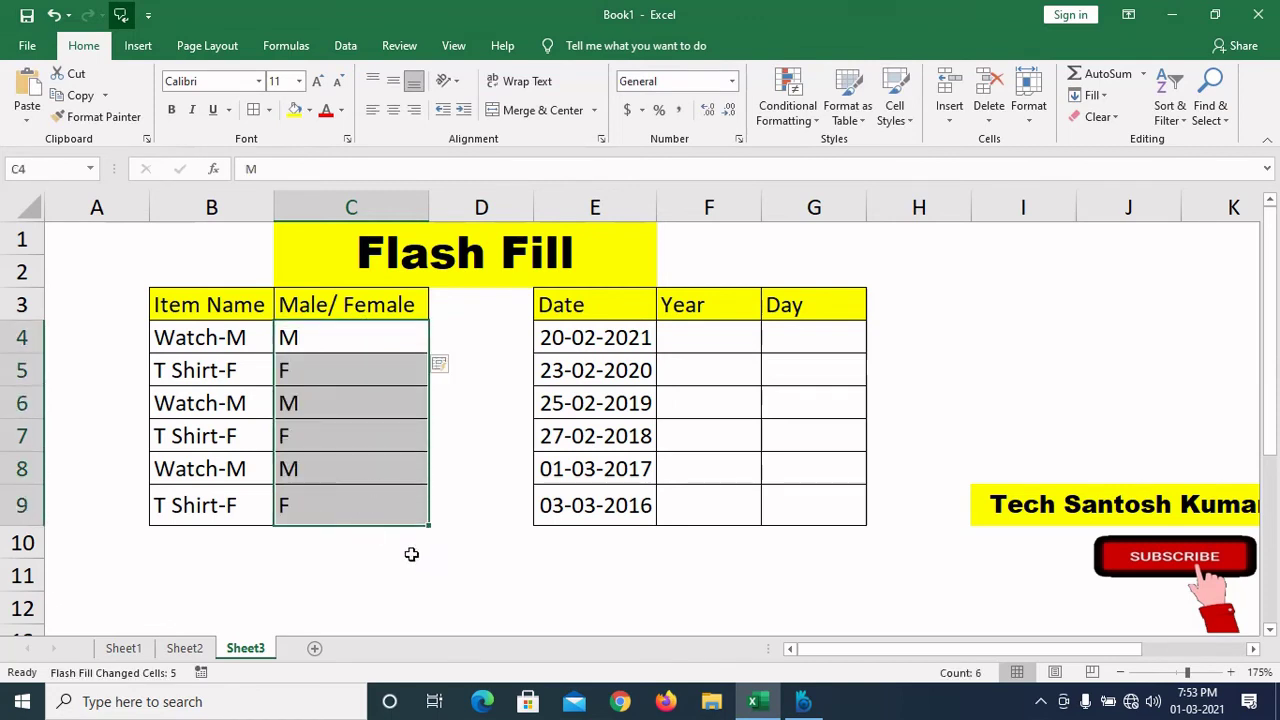
pyautogui.click(410, 552)
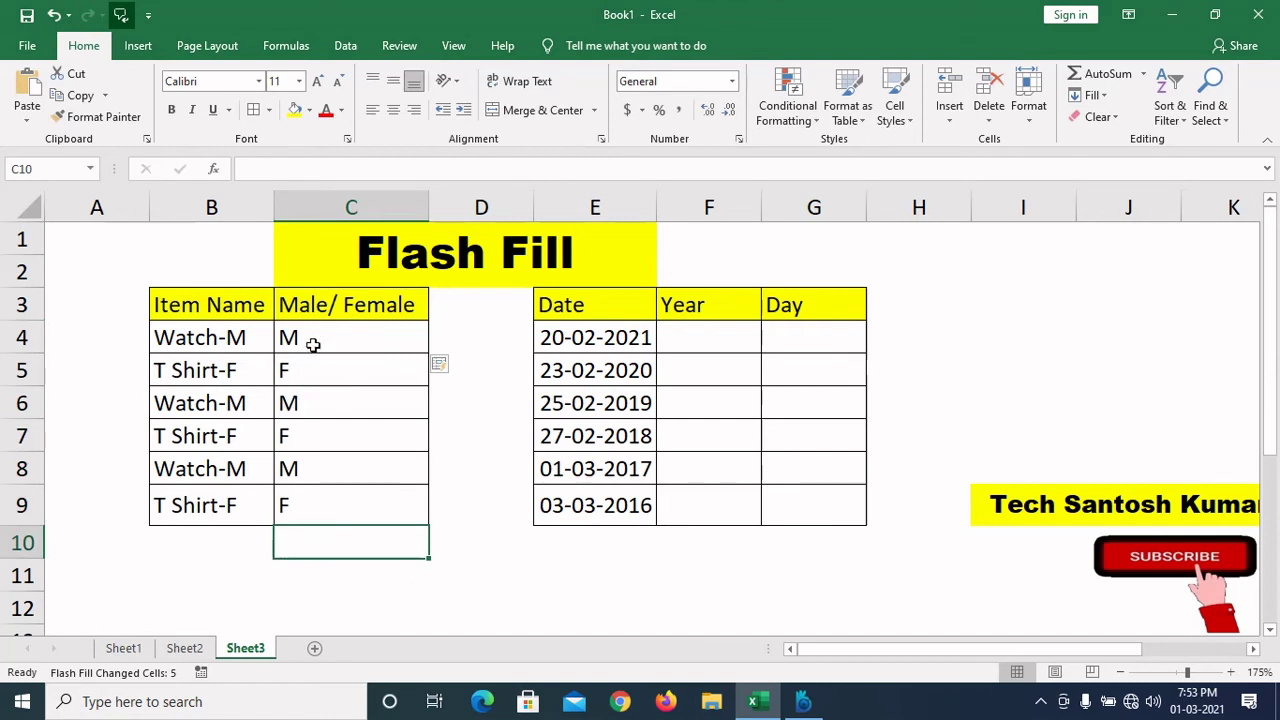
# Step: Enter 2021 in F4 and Flash Fill years 2020 down to 2016 into F5:F9
pyautogui.click(688, 340)
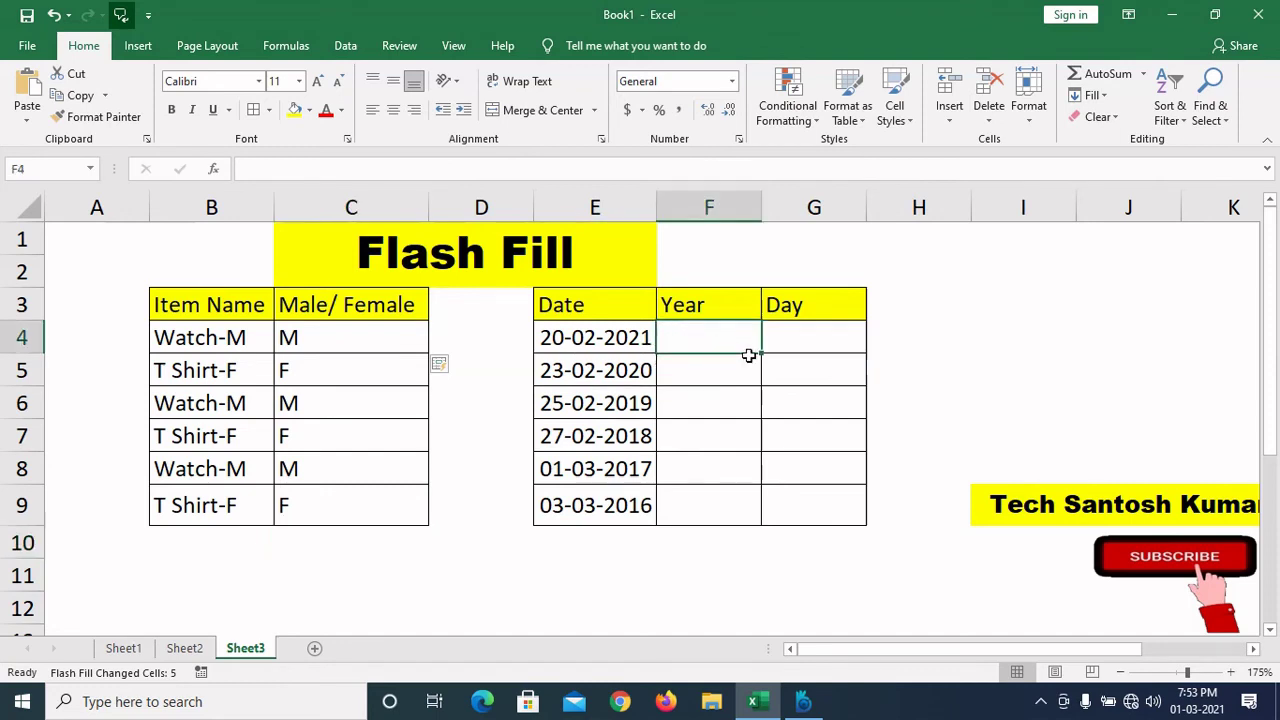
pyautogui.click(792, 351)
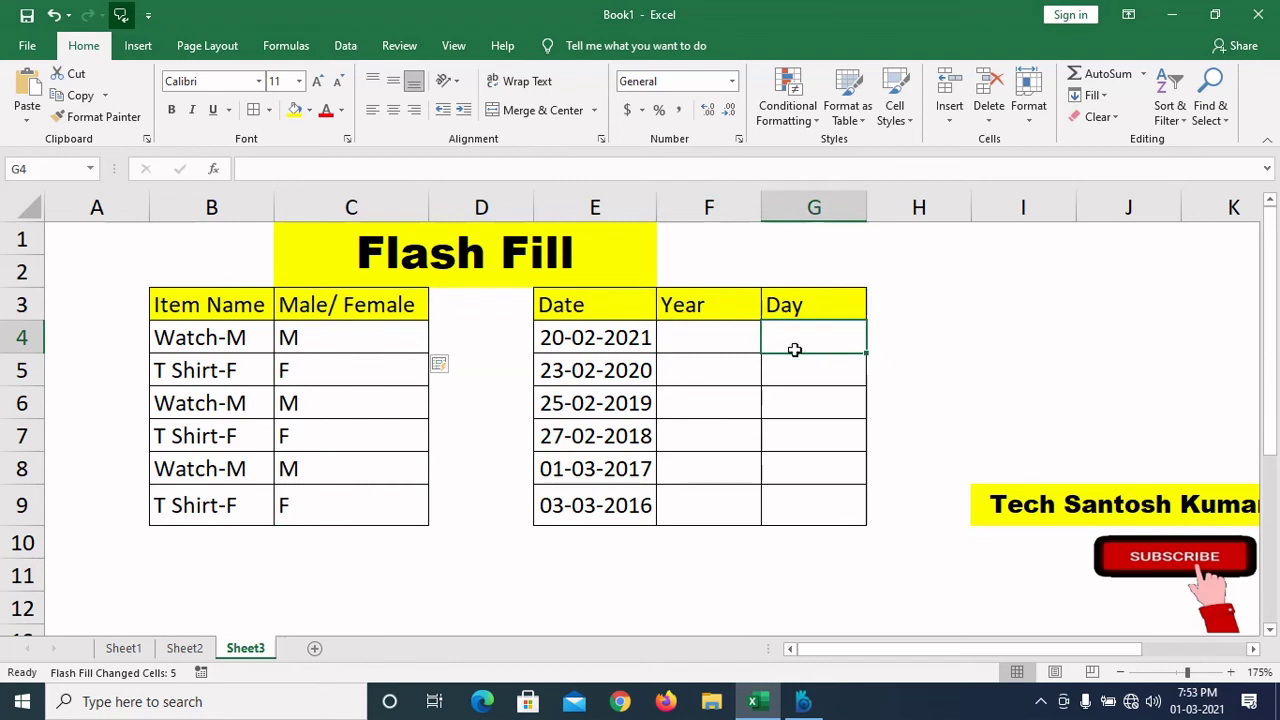
pyautogui.click(716, 350)
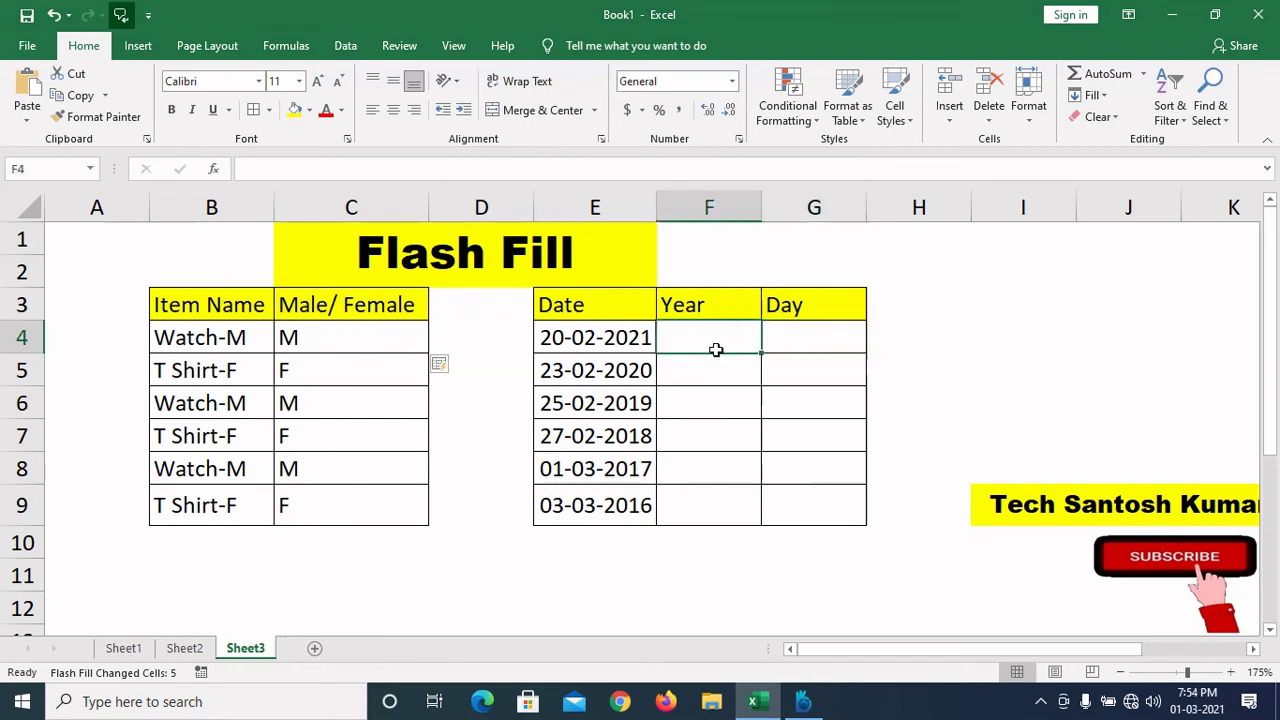
pyautogui.write('20')
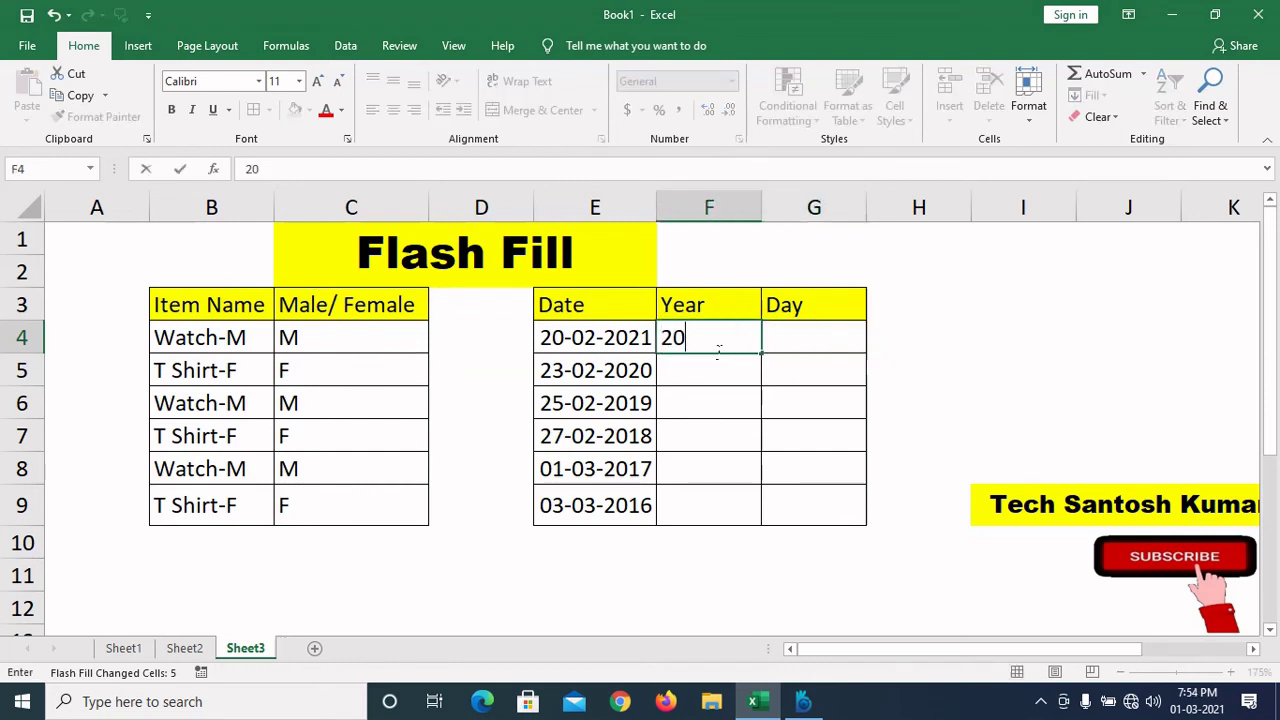
pyautogui.write('21')
pyautogui.press('Return')
pyautogui.moveTo(716, 350); pyautogui.dragTo(722, 517)
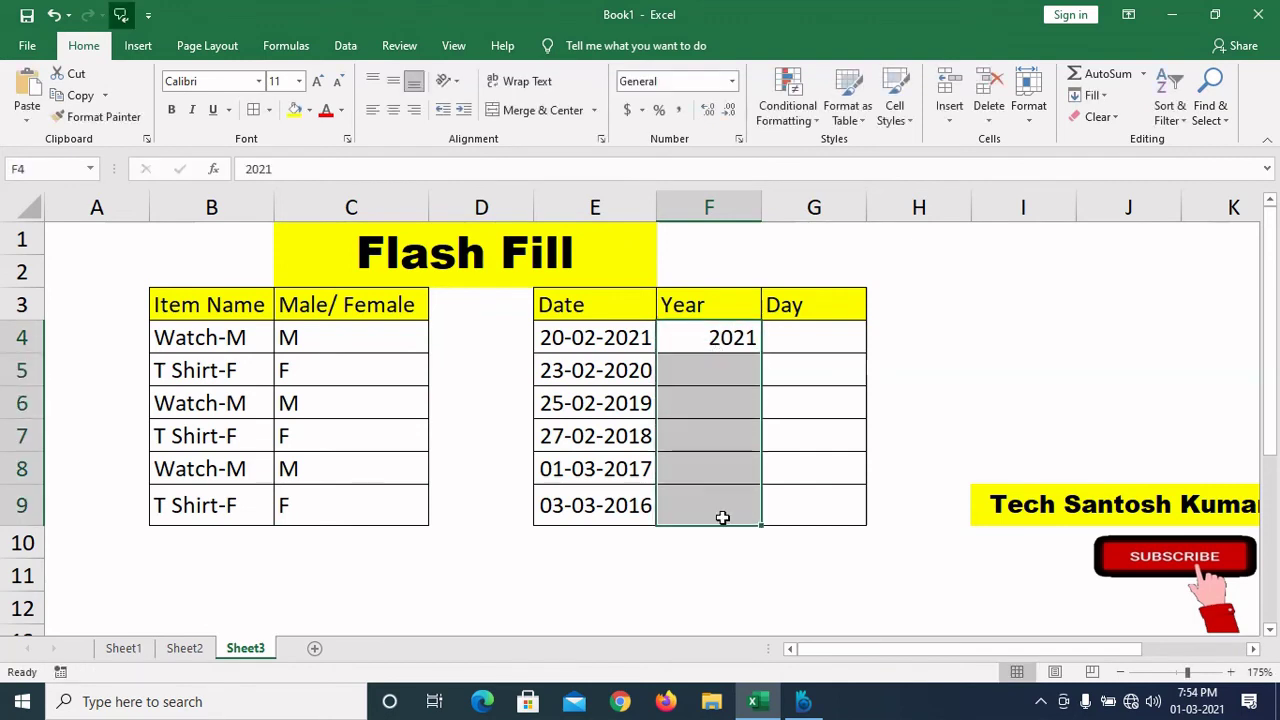
pyautogui.hotkey('ctrl', 'e')
pyautogui.moveTo(714, 337); pyautogui.dragTo(718, 506)
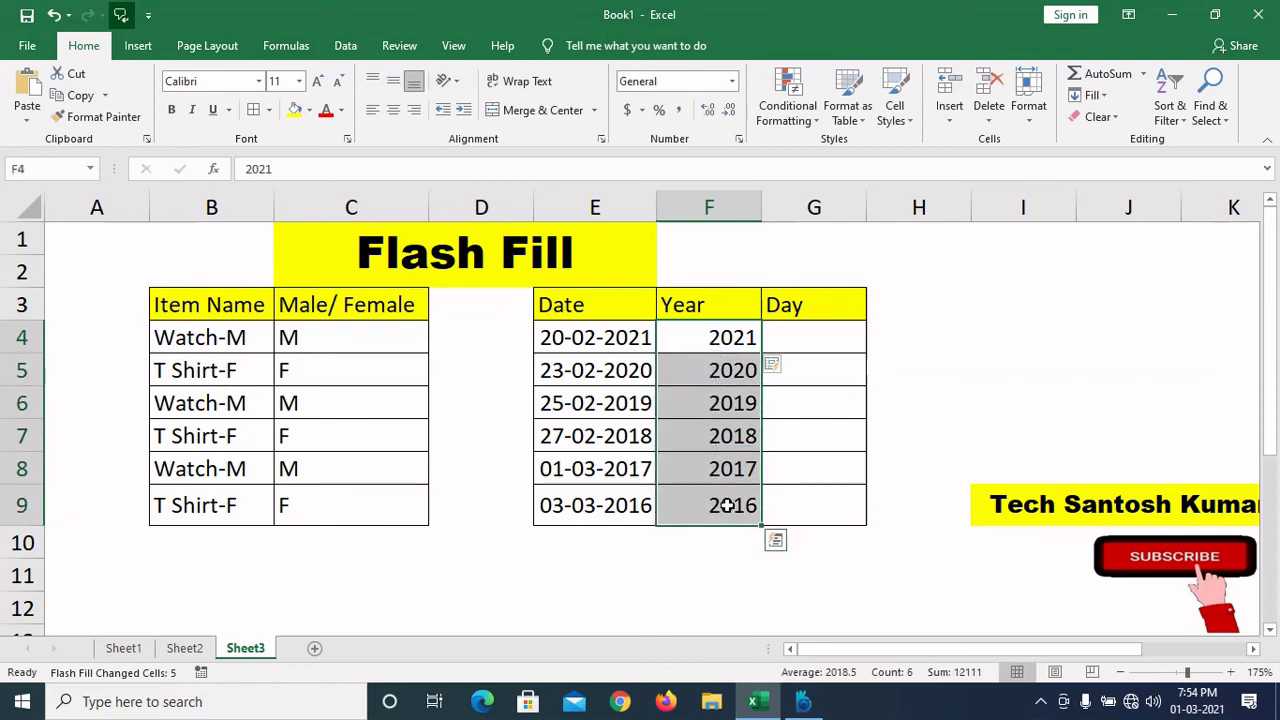
pyautogui.click(808, 347)
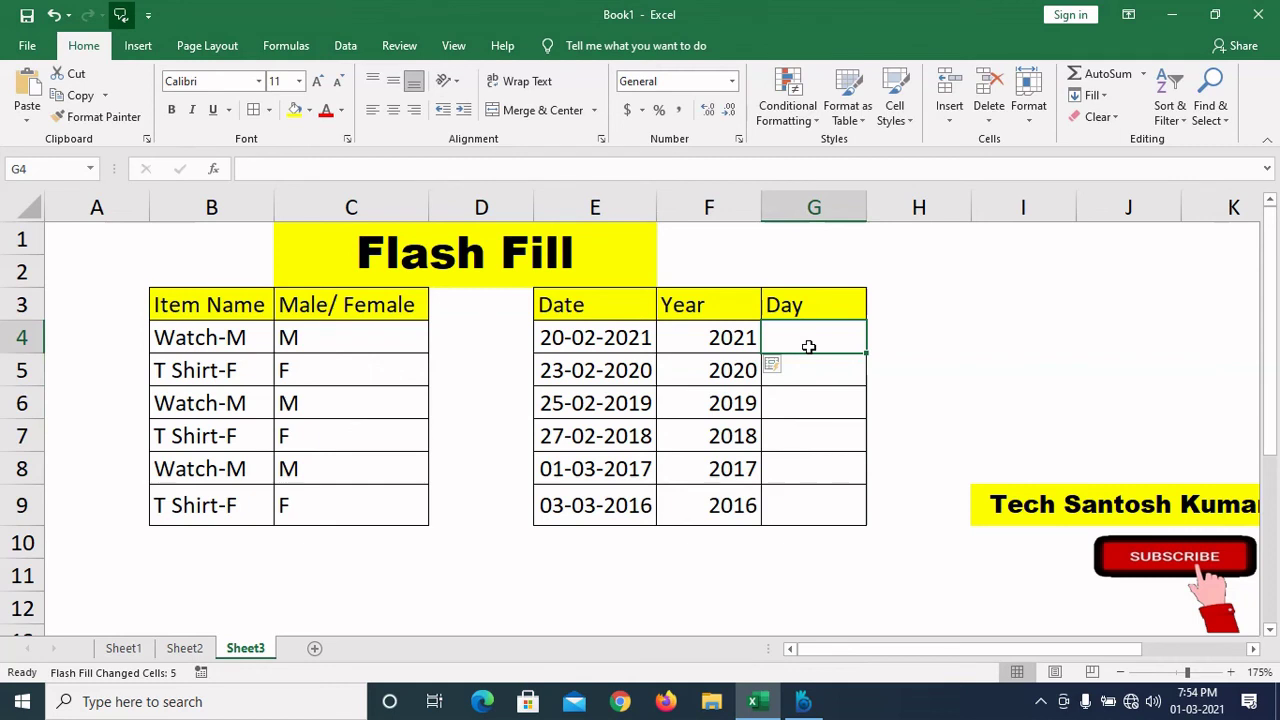
# Step: Enter 20 in G4 and Flash Fill days 23, 25, 27, 1 and 3 into G5:G9
pyautogui.write('20')
pyautogui.press('Return')
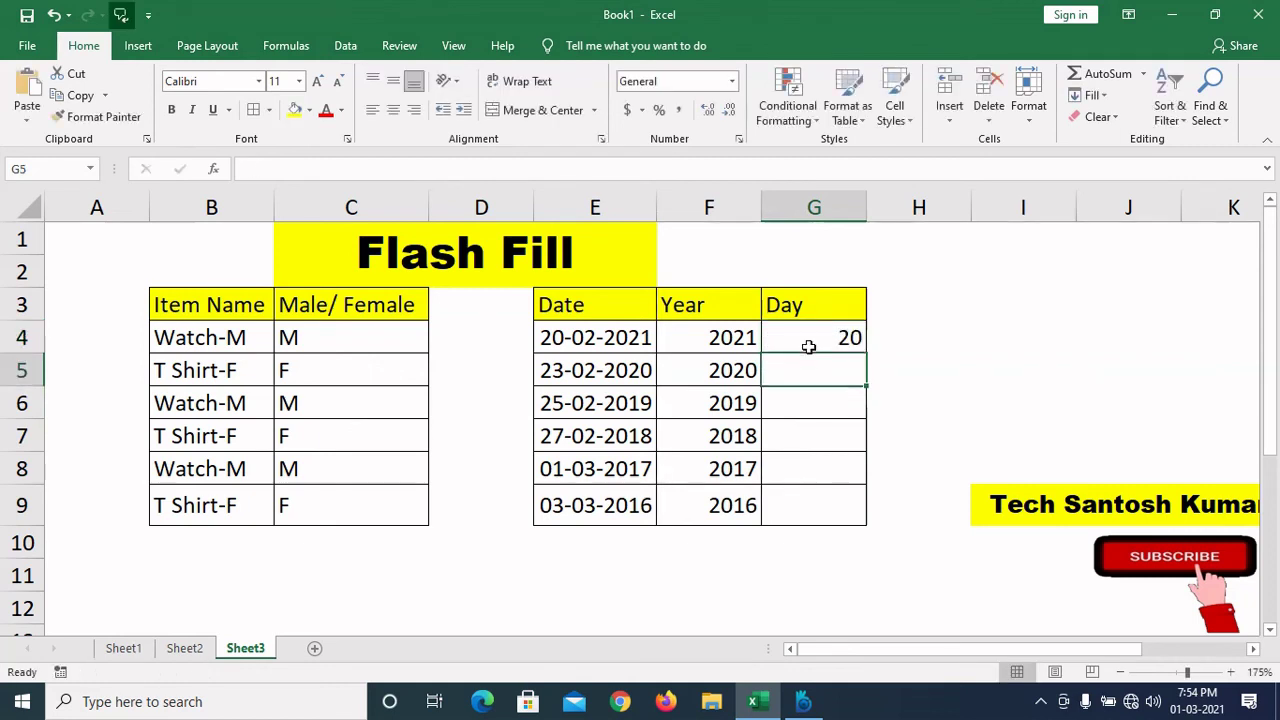
pyautogui.moveTo(808, 340); pyautogui.dragTo(818, 516)
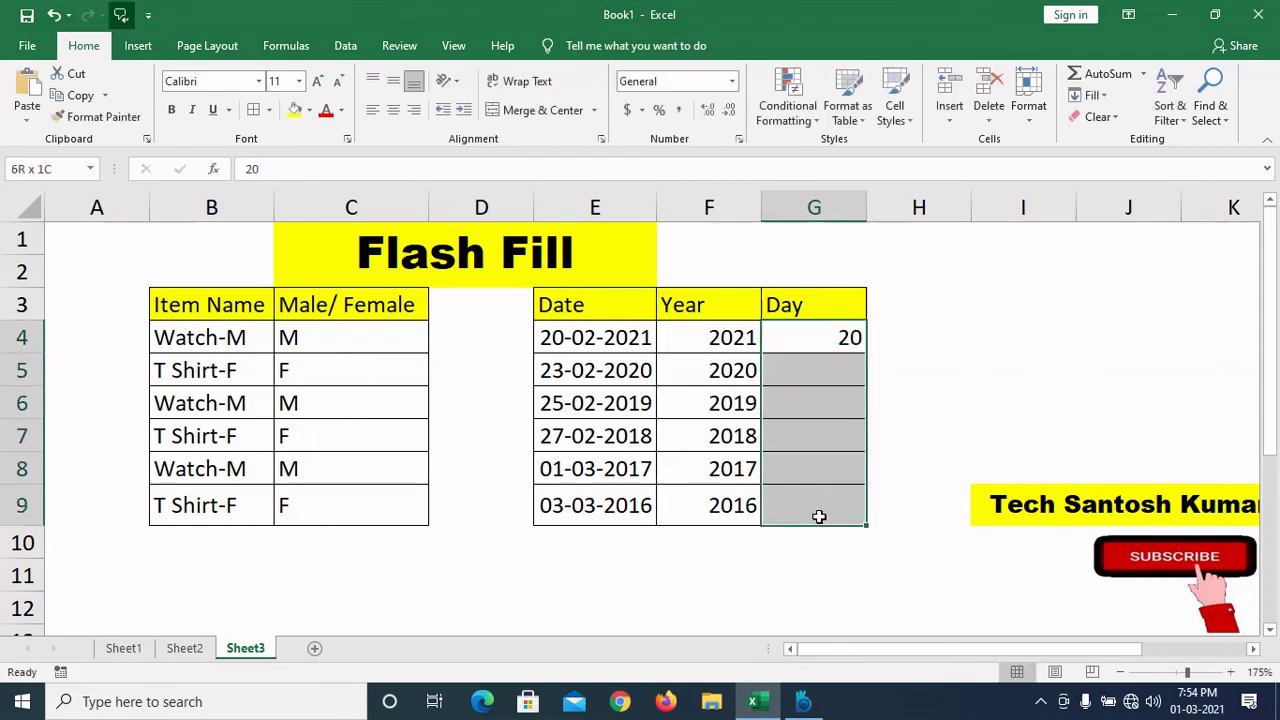
pyautogui.hotkey('ctrl', 'e')
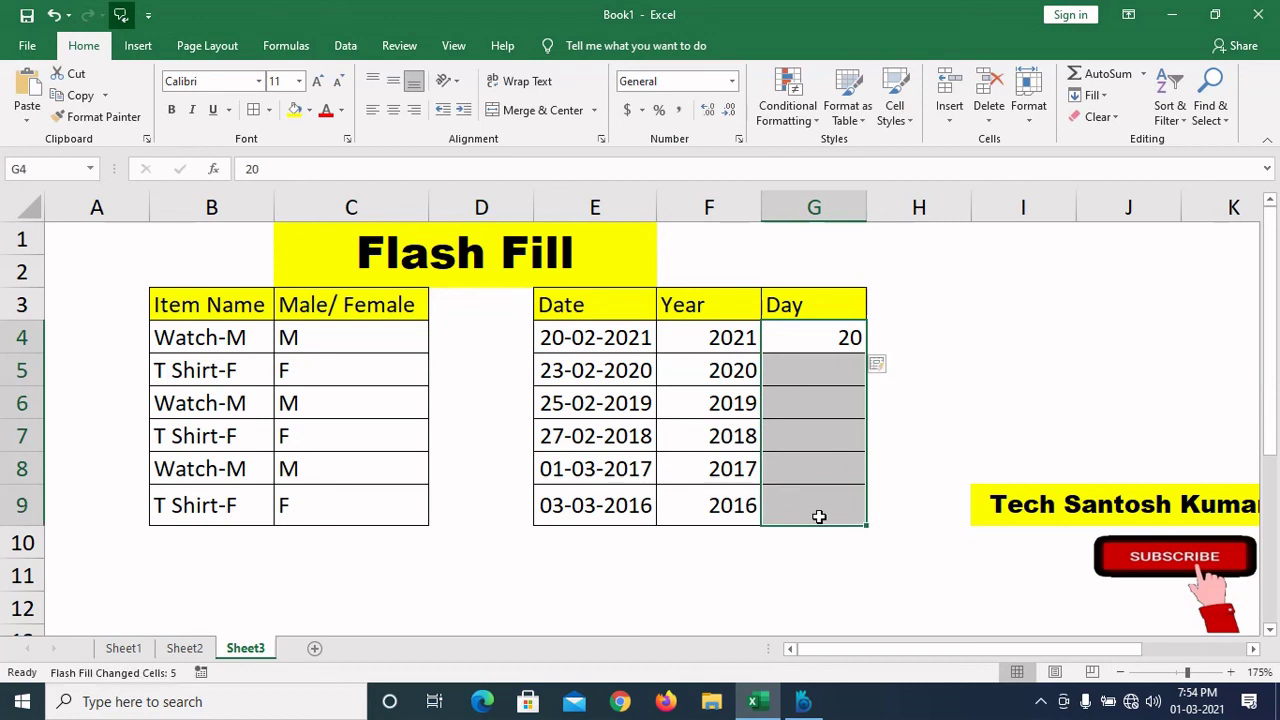